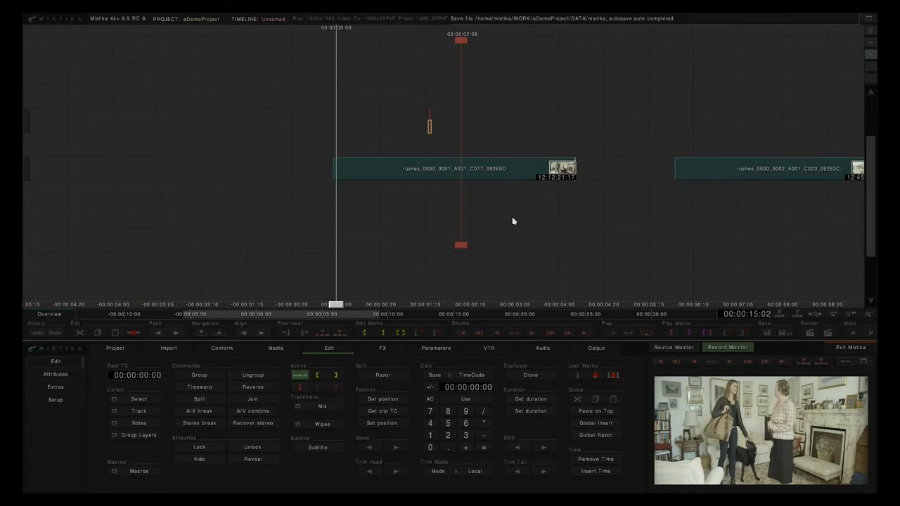
Apply a timewarp to the first clip, rushes_0000_0001_A001_C017_0926BD.
{"action": "scroll", "coordinate": [514, 222], "scroll_direction": "down", "scroll_amount": 1}
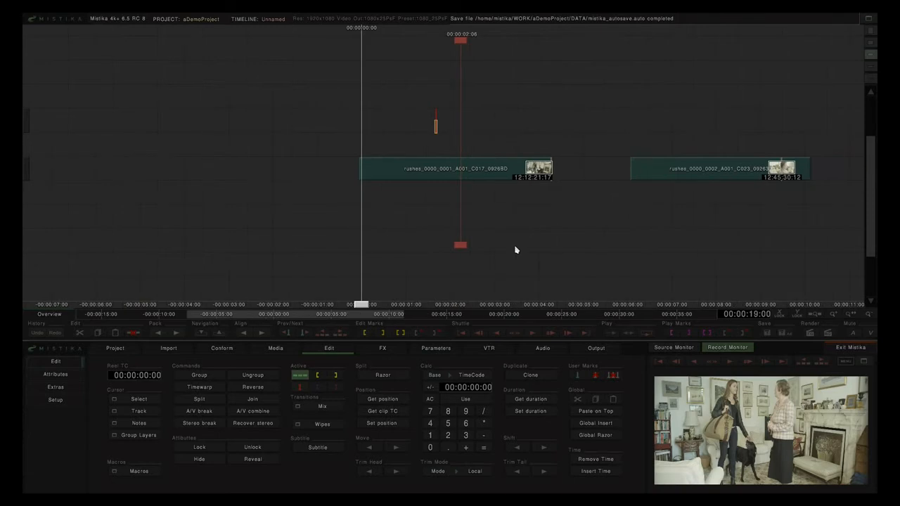
{"action": "left_click", "coordinate": [504, 177]}
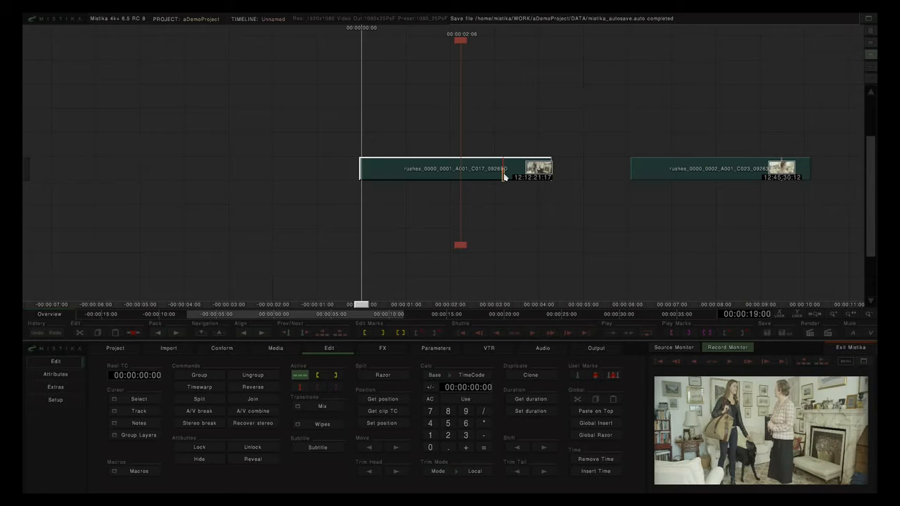
{"action": "left_click", "coordinate": [505, 178]}
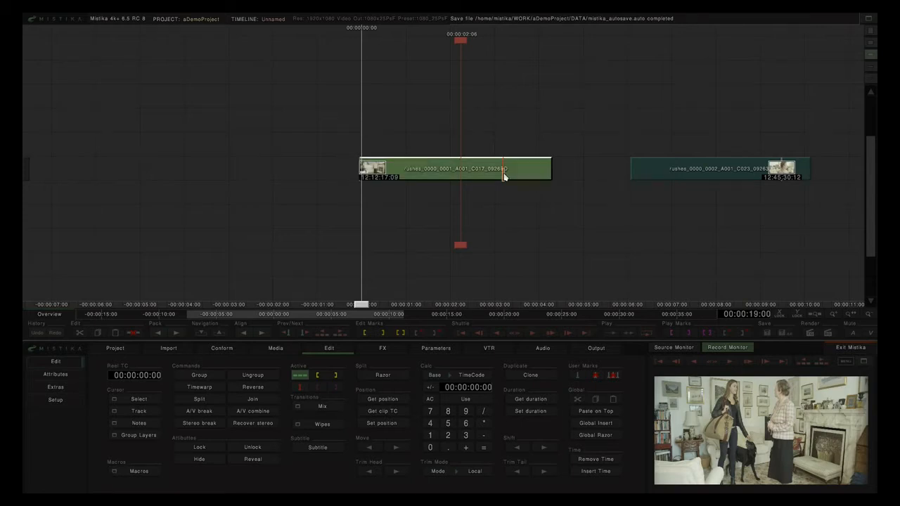
{"action": "left_click", "coordinate": [201, 389]}
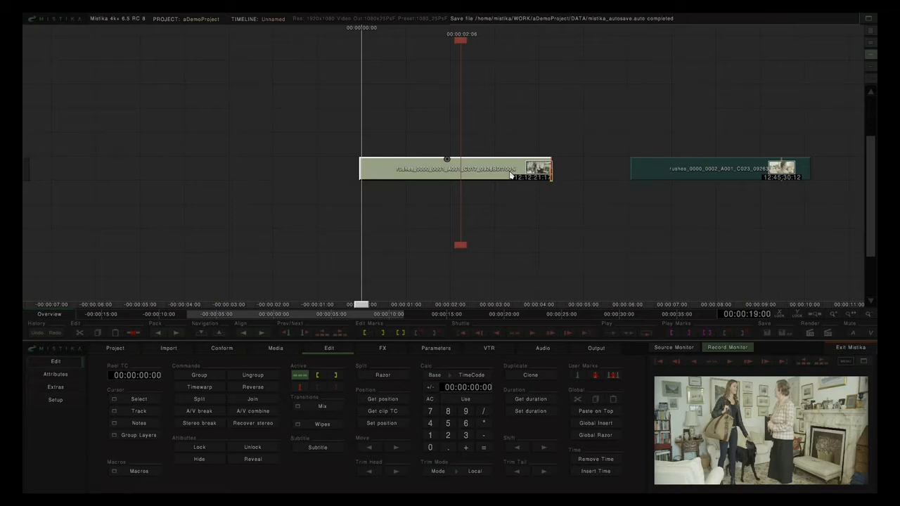
Add a TimeWarp effect on top of the second clip, rushes_0000_0002.
{"action": "left_click", "coordinate": [685, 174]}
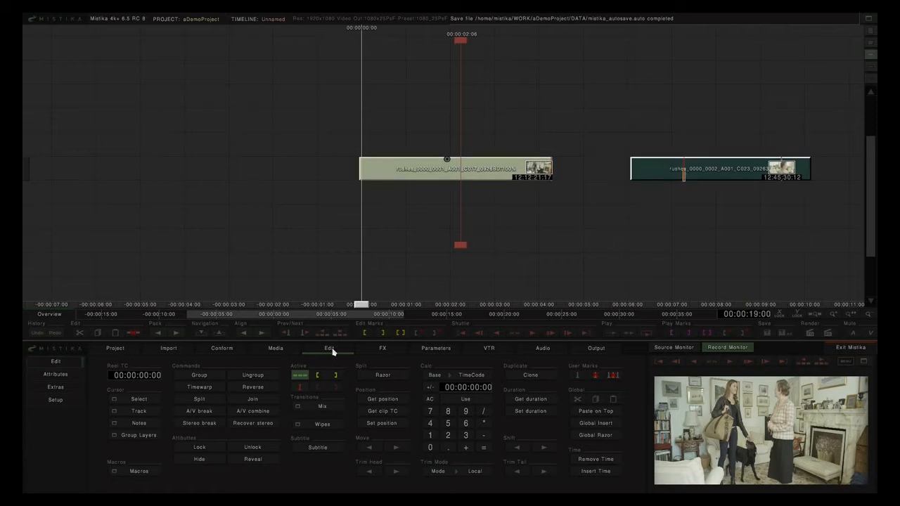
{"action": "left_click", "coordinate": [383, 350]}
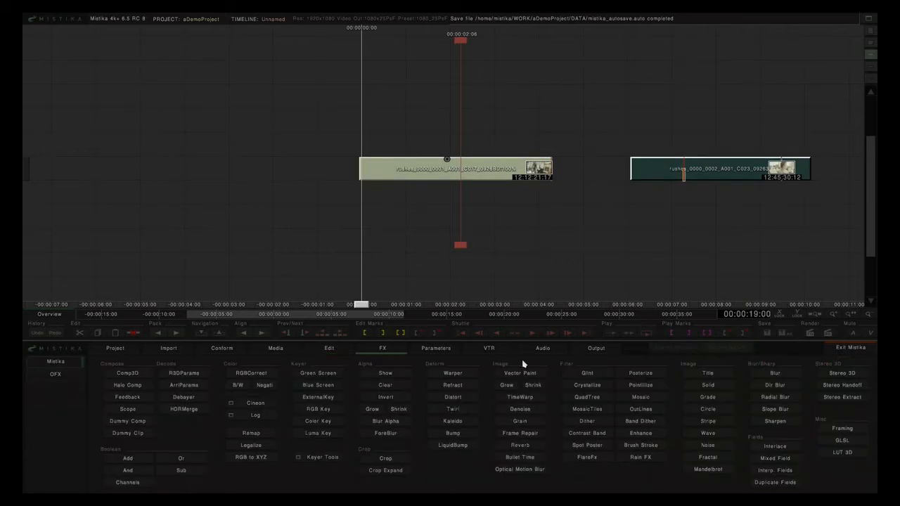
{"action": "left_click", "coordinate": [522, 399]}
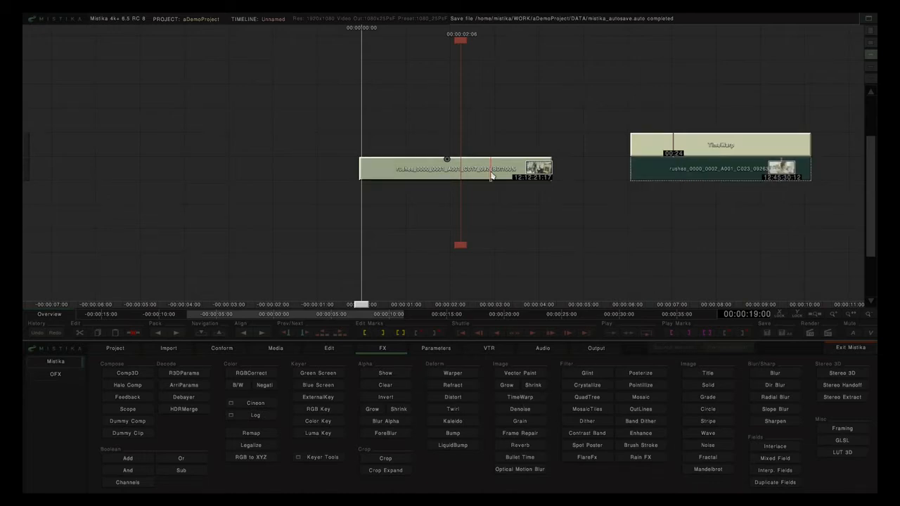
Compare the parameters of the first clip's timewarp and the second clip's TimeWarp effect, and delete that effect.
{"action": "left_click", "coordinate": [444, 351]}
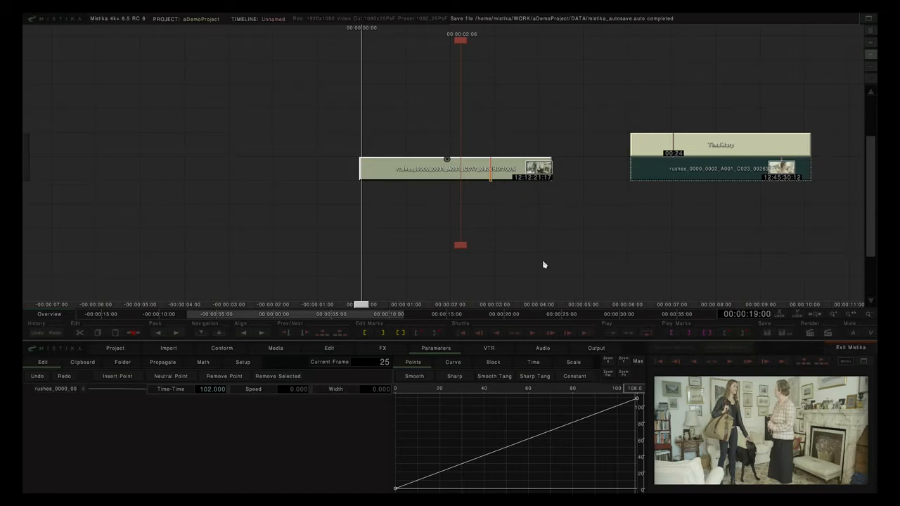
{"action": "left_click", "coordinate": [670, 153]}
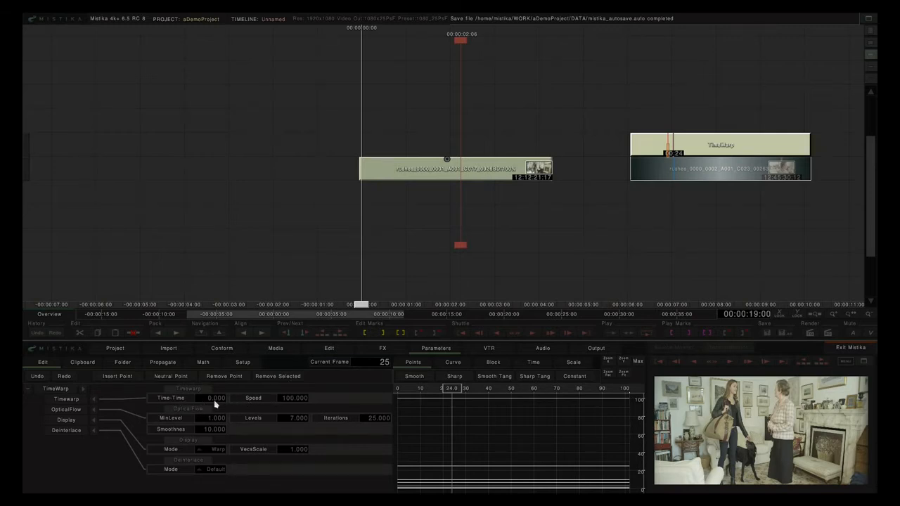
{"action": "left_click", "coordinate": [393, 173]}
{"action": "left_click", "coordinate": [680, 149]}
{"action": "key", "text": "Delete"}
Remove the timewarp from the first clip and trim its tail back to about timecode 12:12:21:04.
{"action": "left_click", "coordinate": [479, 172]}
{"action": "left_click", "coordinate": [333, 349]}
{"action": "scroll", "coordinate": [465, 229], "scroll_direction": "up", "scroll_amount": 1}
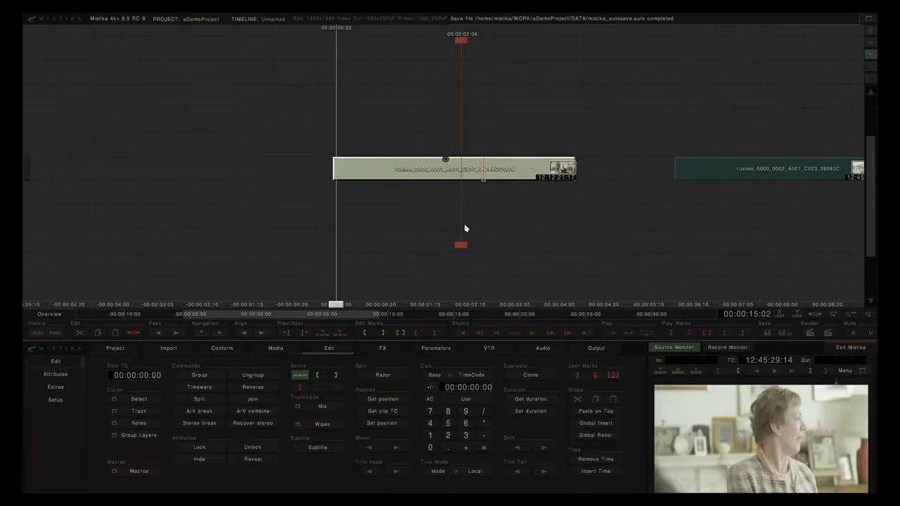
{"action": "scroll", "coordinate": [464, 229], "scroll_direction": "up", "scroll_amount": 2}
{"action": "scroll", "coordinate": [465, 229], "scroll_direction": "up", "scroll_amount": 1}
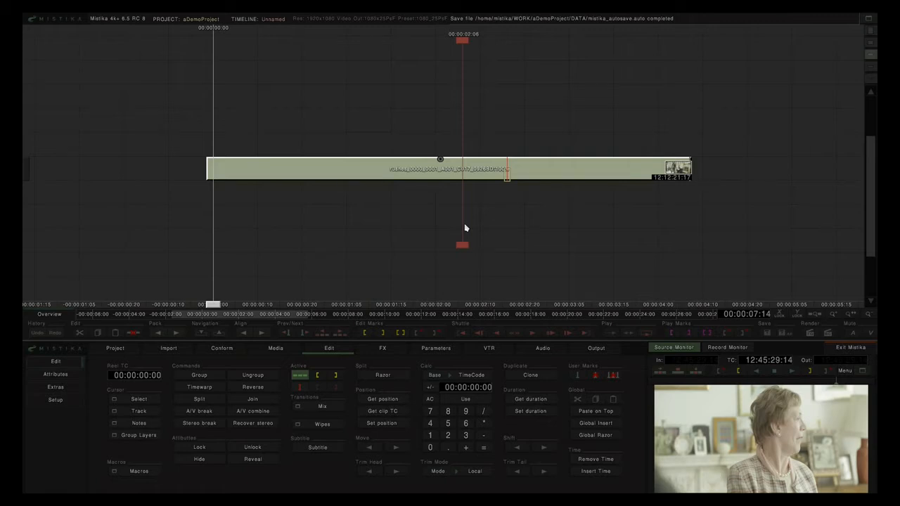
{"action": "left_click", "coordinate": [512, 171]}
{"action": "left_click", "coordinate": [512, 172]}
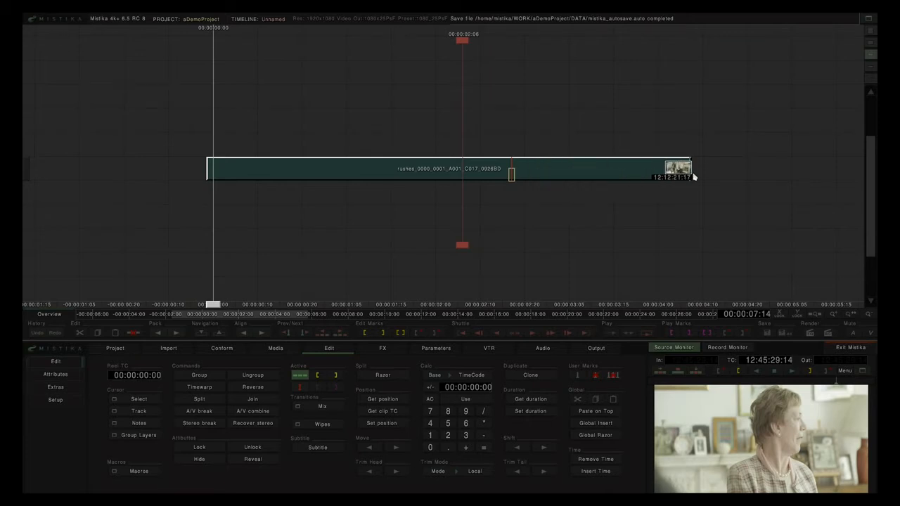
{"action": "left_click_drag", "start_coordinate": [694, 178], "coordinate": [635, 187]}
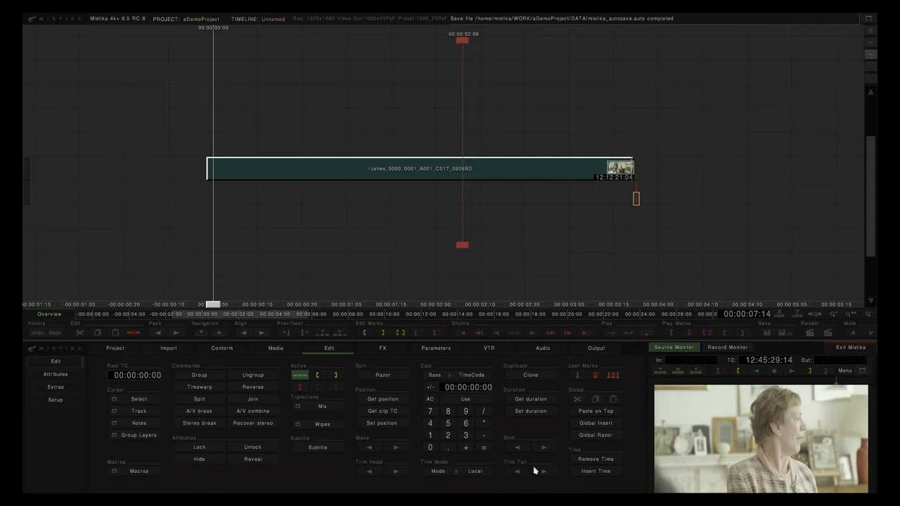
Retime the first clip by adding a timewarp and shortening its tail, and restore its trimmed length without the timewarp.
{"action": "left_click", "coordinate": [530, 177]}
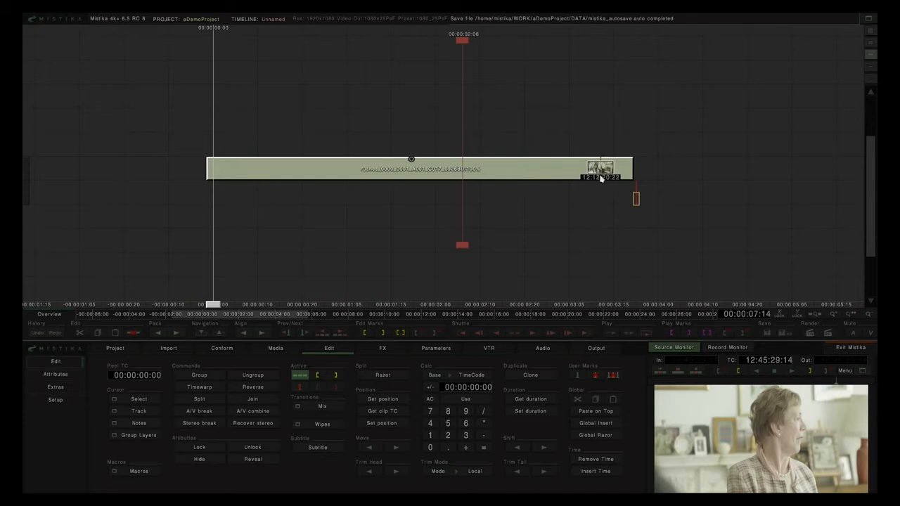
{"action": "left_click_drag", "start_coordinate": [636, 181], "coordinate": [529, 188]}
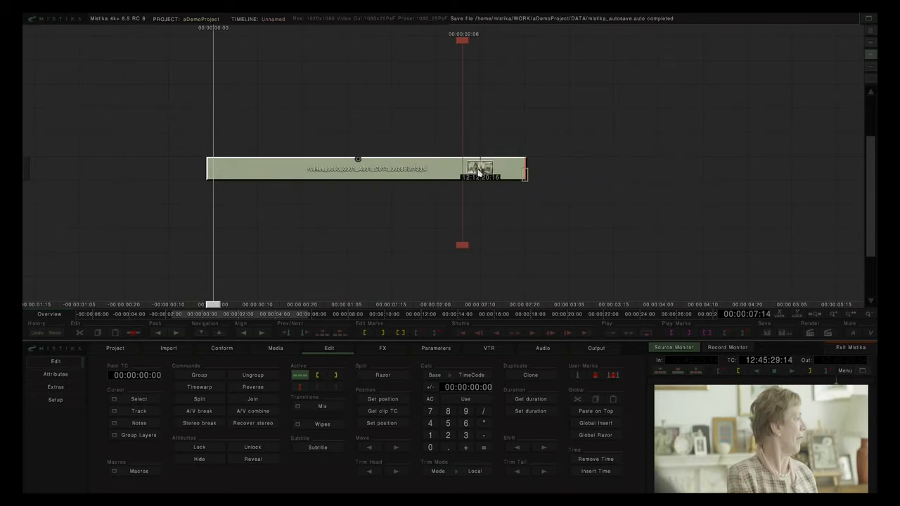
{"action": "left_click_drag", "start_coordinate": [548, 176], "coordinate": [409, 174]}
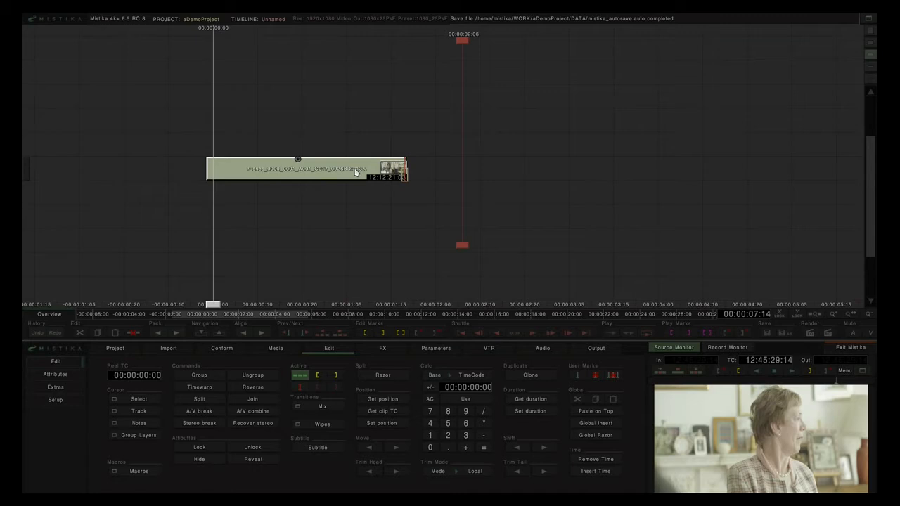
{"action": "left_click_drag", "start_coordinate": [406, 175], "coordinate": [668, 177]}
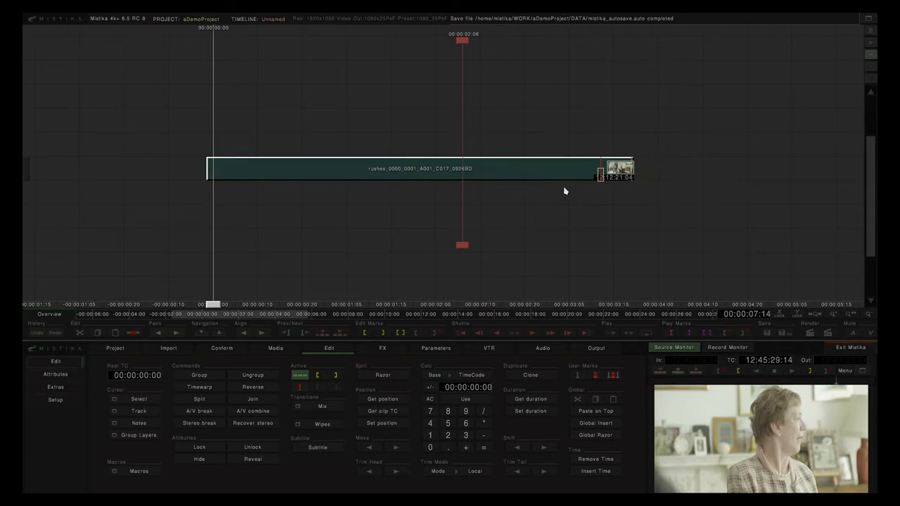
Move the first clip down out of its track and place a clone of the second clip in the vacated space.
{"action": "scroll", "coordinate": [565, 191], "scroll_direction": "down", "scroll_amount": 4}
{"action": "left_click_drag", "start_coordinate": [481, 176], "coordinate": [482, 222]}
{"action": "left_click", "coordinate": [670, 171]}
{"action": "key", "text": "ctrl+d"}
{"action": "mouse_move", "coordinate": [713, 143]}
{"action": "left_mouse_down"}
{"action": "mouse_move", "coordinate": [415, 166]}
{"action": "mouse_move", "coordinate": [476, 171]}
{"action": "mouse_move", "coordinate": [458, 171]}
{"action": "left_mouse_up"}
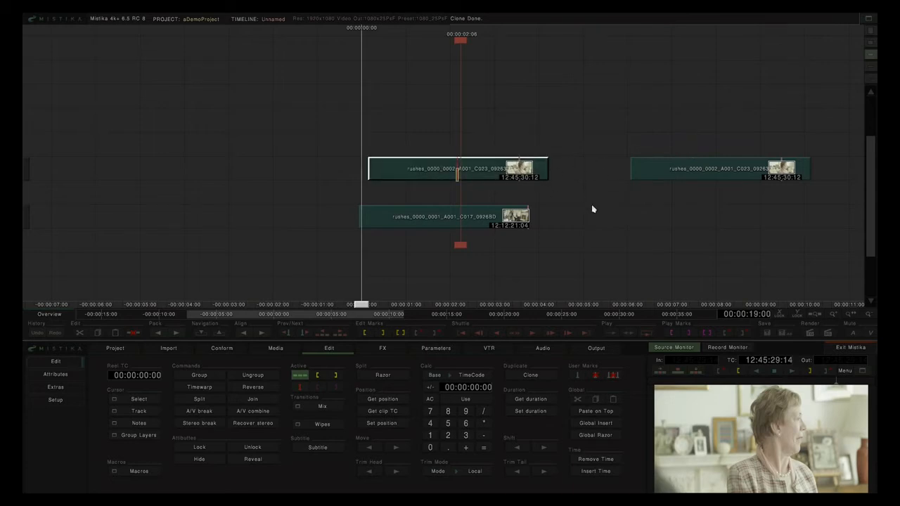
Place the first clip after the clone and fit it to the gap before the last clip with a timewarp, viewed in the record monitor.
{"action": "left_click", "coordinate": [441, 225]}
{"action": "left_click_drag", "start_coordinate": [429, 223], "coordinate": [604, 170]}
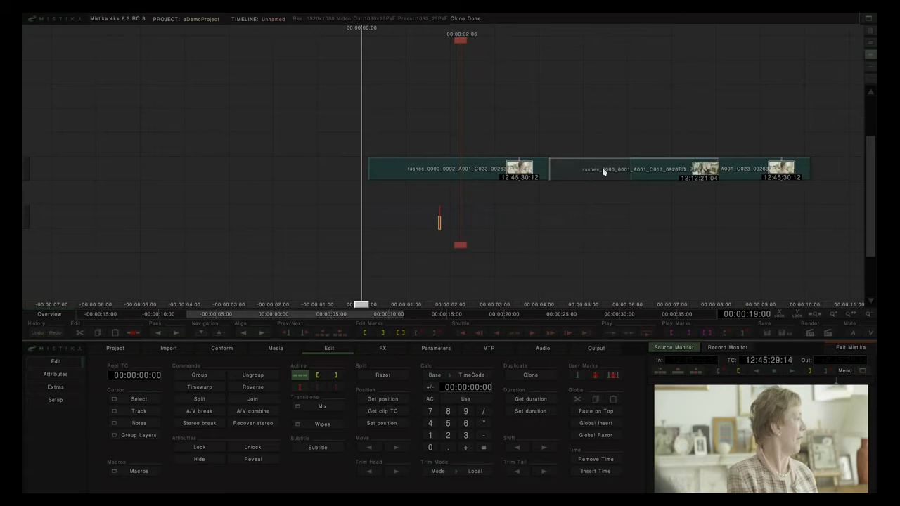
{"action": "left_click_drag", "start_coordinate": [717, 170], "coordinate": [630, 180]}
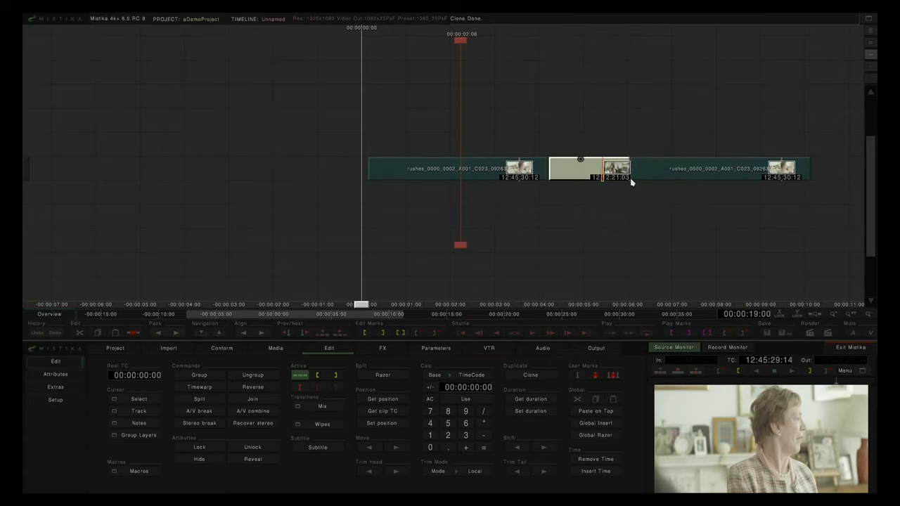
{"action": "left_click_drag", "start_coordinate": [574, 129], "coordinate": [571, 127]}
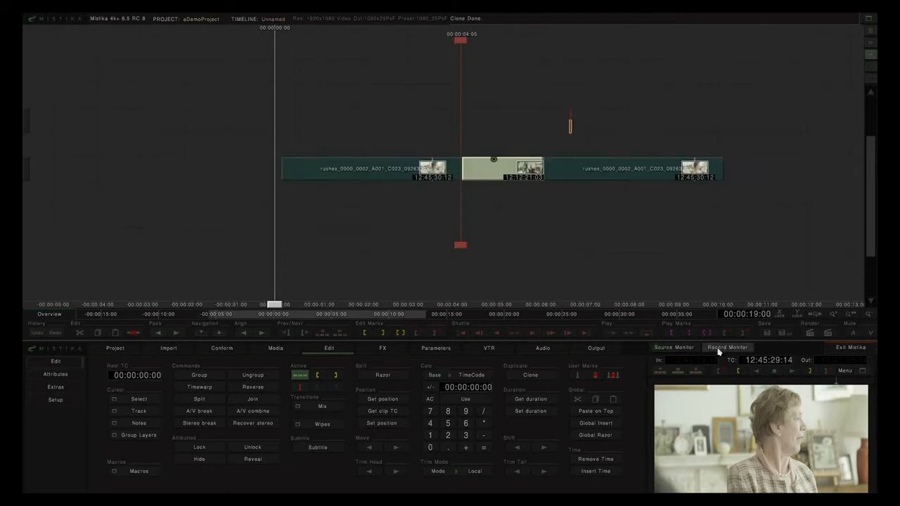
{"action": "left_click", "coordinate": [719, 350]}
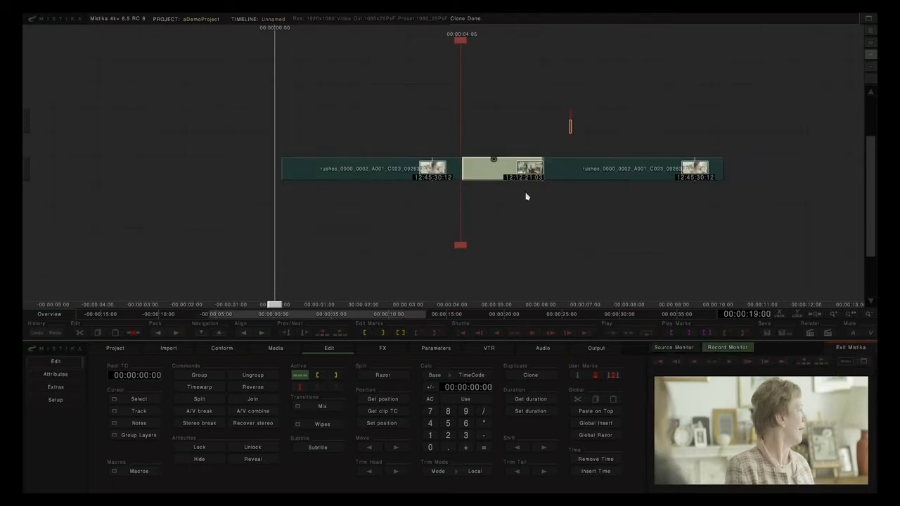
Delete the cloned clip that precedes the timewarped clip.
{"action": "left_click", "coordinate": [504, 136]}
{"action": "left_click_drag", "start_coordinate": [398, 149], "coordinate": [533, 150]}
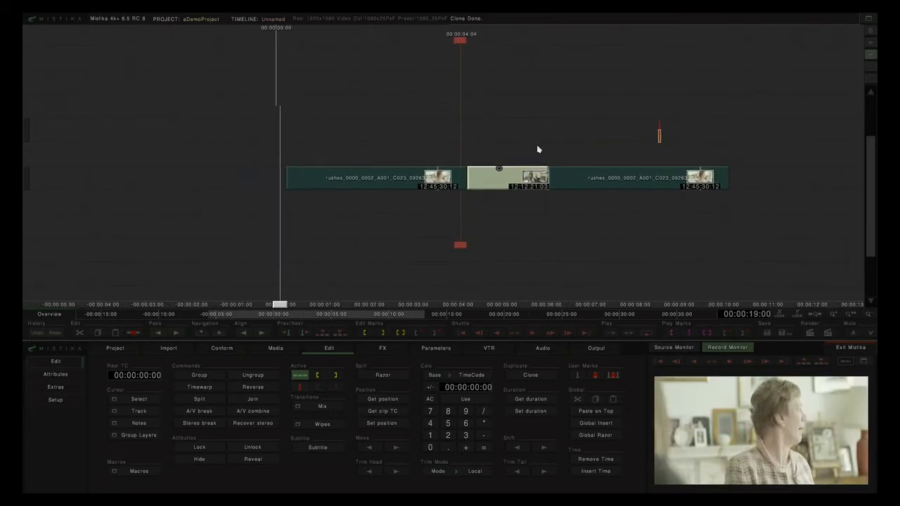
{"action": "left_click", "coordinate": [457, 181]}
{"action": "key", "text": "Delete"}
Reset the first clip's timewarp to its full trimmed length and move the clip earlier on the track.
{"action": "left_click", "coordinate": [530, 184]}
{"action": "key", "text": "u"}
{"action": "mouse_move", "coordinate": [530, 184]}
{"action": "left_mouse_down"}
{"action": "mouse_move", "coordinate": [350, 183]}
{"action": "mouse_move", "coordinate": [396, 161]}
{"action": "mouse_move", "coordinate": [520, 175]}
{"action": "left_mouse_up"}
{"action": "key", "text": "t"}
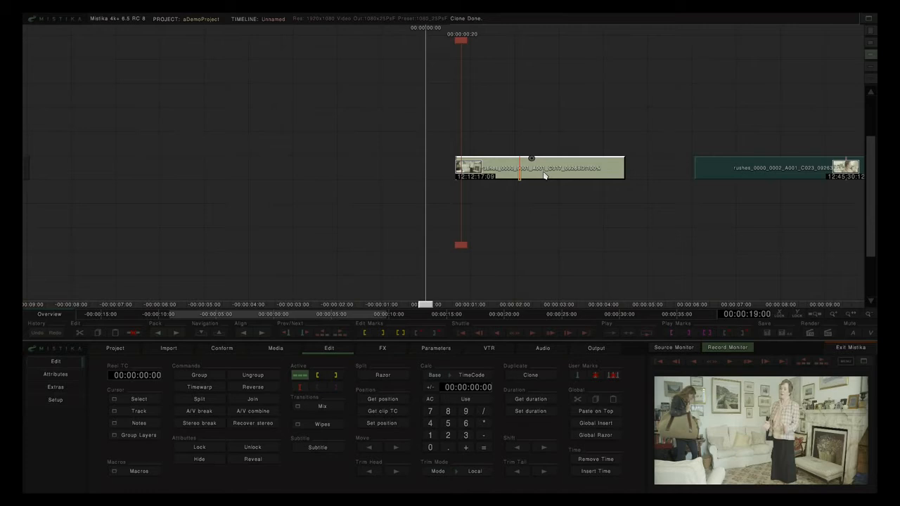
Open the timewarped clip in the effects editor, show its curves and clear the Time-Time curve.
{"action": "double_click", "coordinate": [543, 173]}
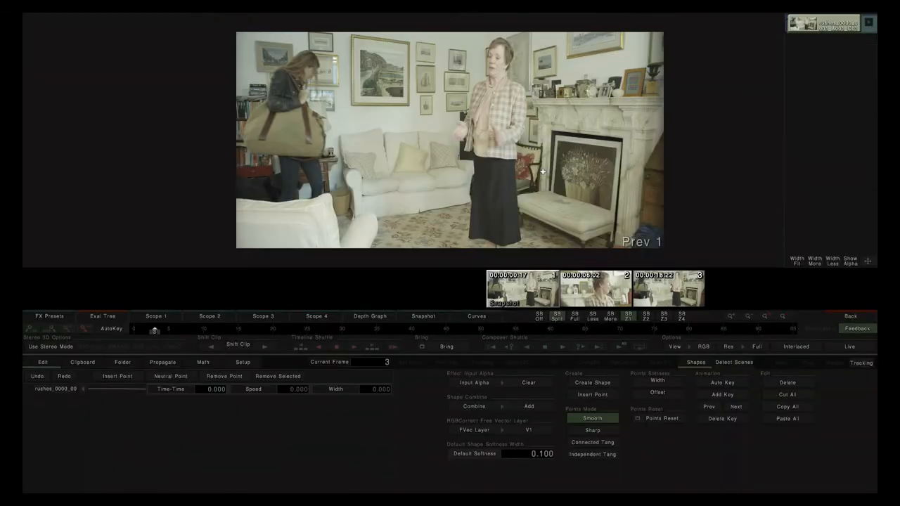
{"action": "left_click", "coordinate": [476, 317]}
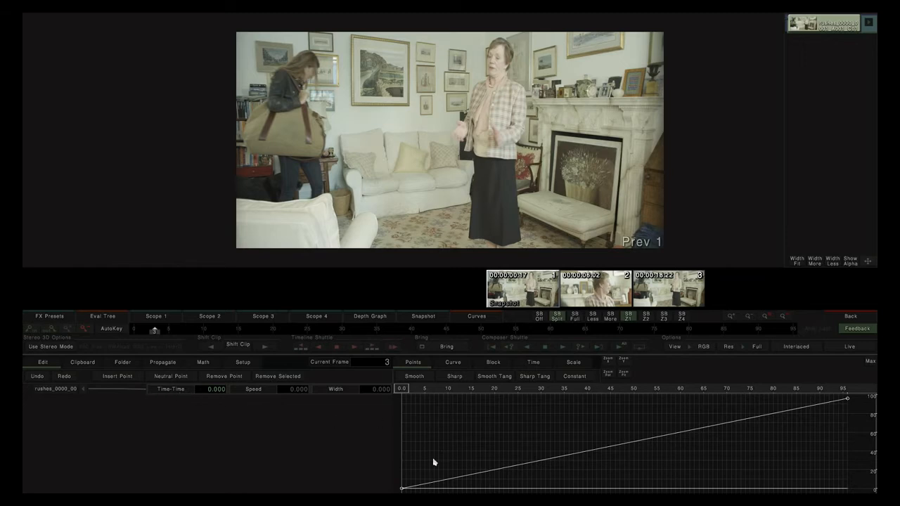
{"action": "left_click", "coordinate": [184, 391]}
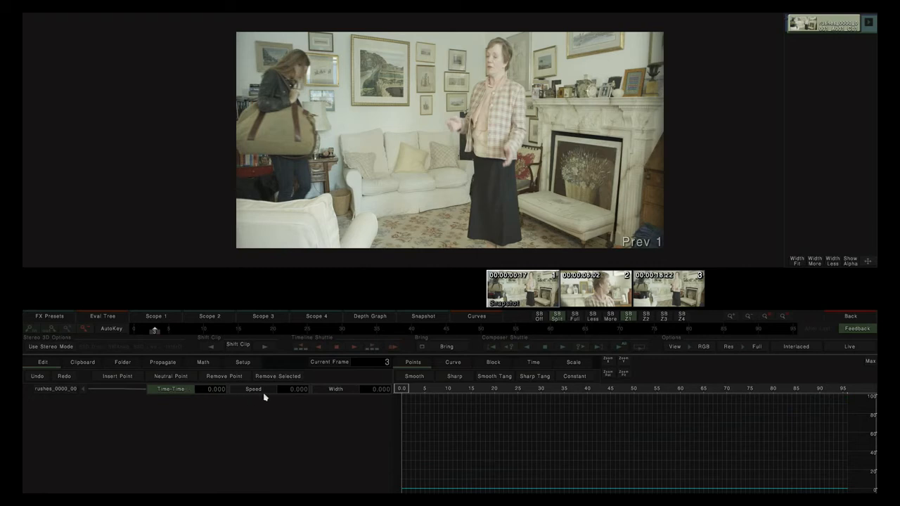
Set the clip's Speed parameter to 50.
{"action": "left_click", "coordinate": [286, 392]}
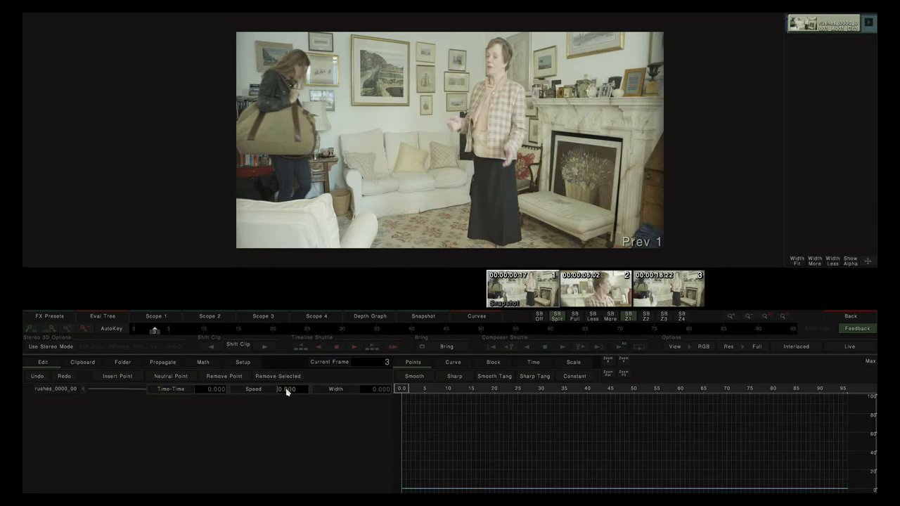
{"action": "type", "text": "1"}
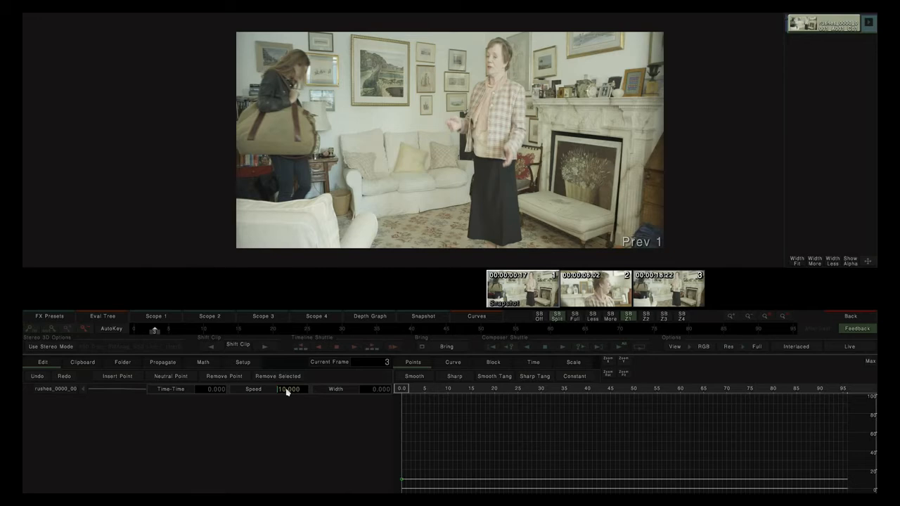
{"action": "key", "text": "Up"}
{"action": "key", "text": "Up"}
{"action": "key", "text": "Up"}
{"action": "key", "text": "Up"}
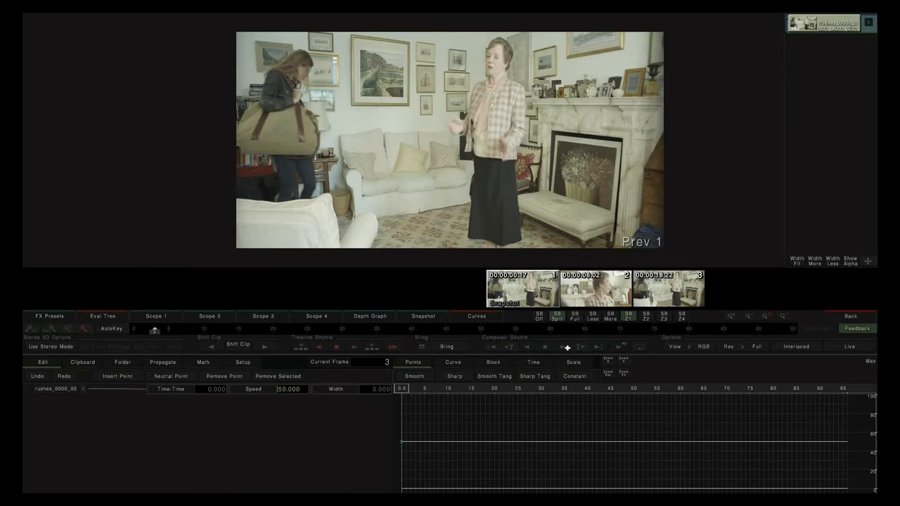
Preview the retimed clip, return to frame 0 and reset the Speed parameter.
{"action": "left_click", "coordinate": [564, 347]}
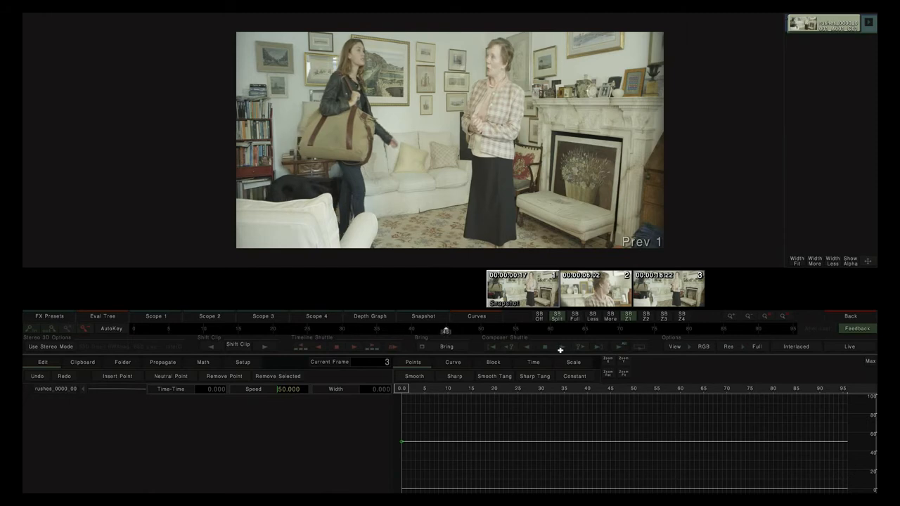
{"action": "left_click", "coordinate": [546, 346]}
{"action": "left_click_drag", "start_coordinate": [540, 332], "coordinate": [110, 344]}
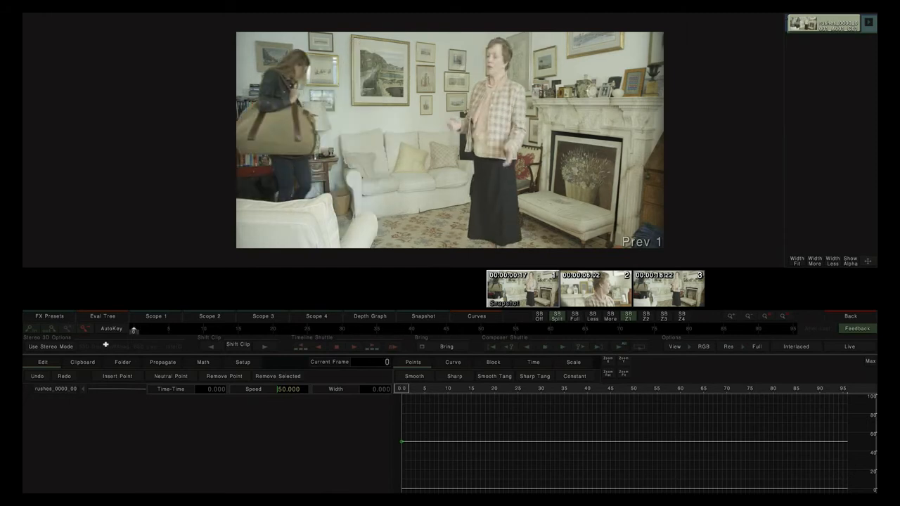
{"action": "left_click", "coordinate": [252, 391]}
{"action": "key", "text": "Delete"}
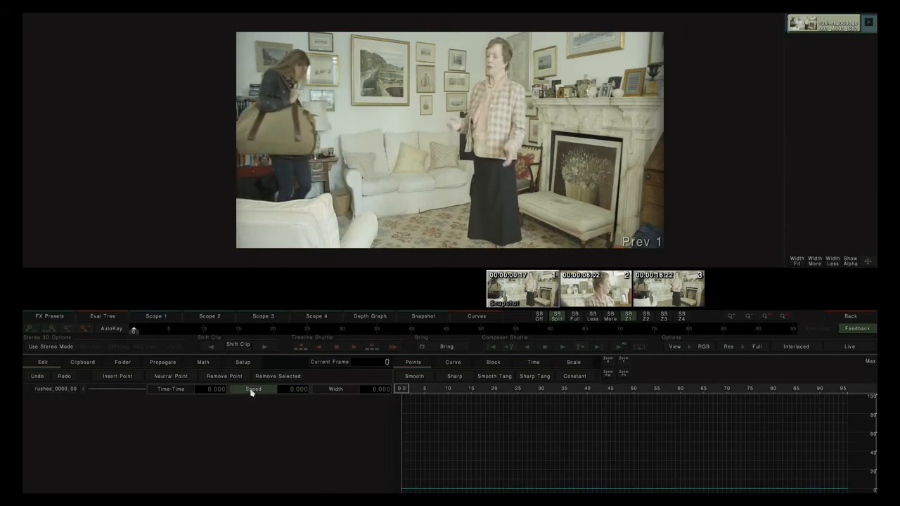
With AutoKey on, raise the Time-Time key at frame 96 into a straight ramp from frame 0, and scrub to frame 40.
{"action": "left_click", "coordinate": [172, 391]}
{"action": "left_click", "coordinate": [112, 329]}
{"action": "left_click_drag", "start_coordinate": [406, 392], "coordinate": [870, 401]}
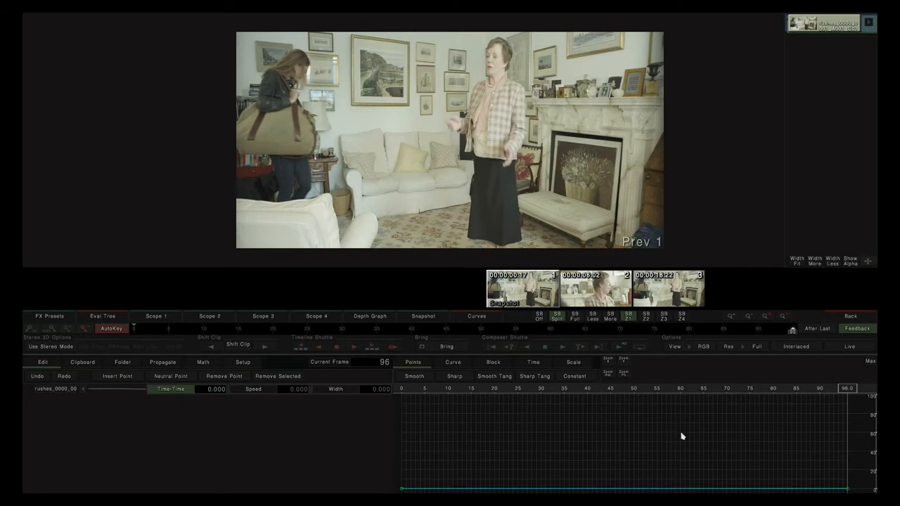
{"action": "left_click_drag", "start_coordinate": [787, 446], "coordinate": [801, 453]}
{"action": "left_click_drag", "start_coordinate": [846, 490], "coordinate": [587, 396]}
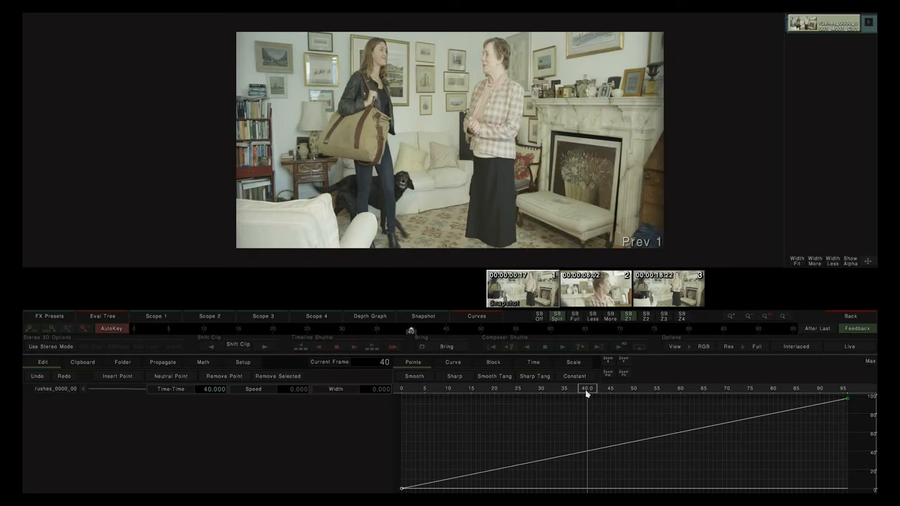
At frame 40, raise the Time-Time curve to a key at about 66, and scrub and play the result.
{"action": "left_click", "coordinate": [181, 393]}
{"action": "left_click_drag", "start_coordinate": [588, 454], "coordinate": [589, 430]}
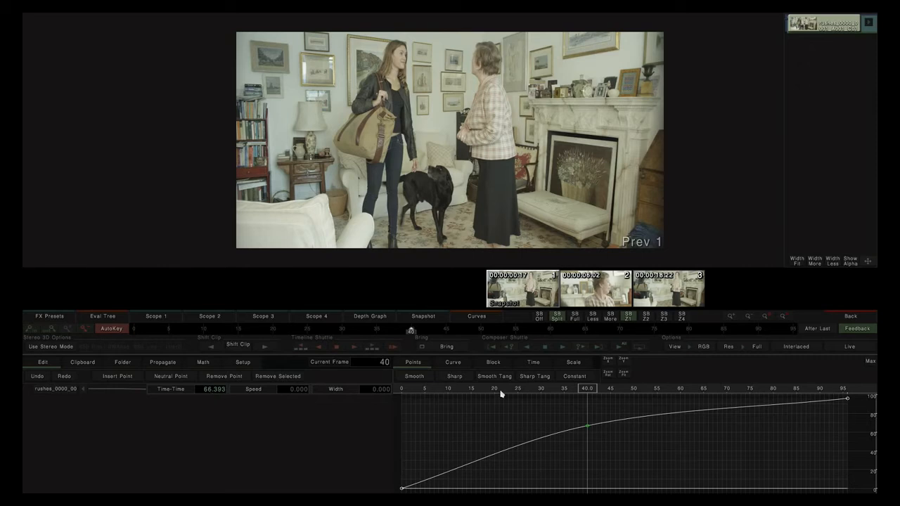
{"action": "left_click_drag", "start_coordinate": [583, 395], "coordinate": [452, 402]}
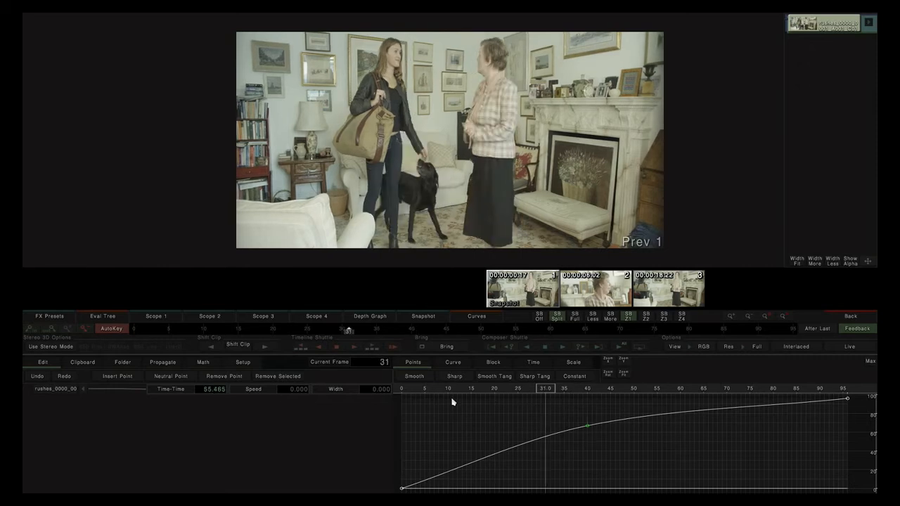
{"action": "left_click", "coordinate": [563, 350]}
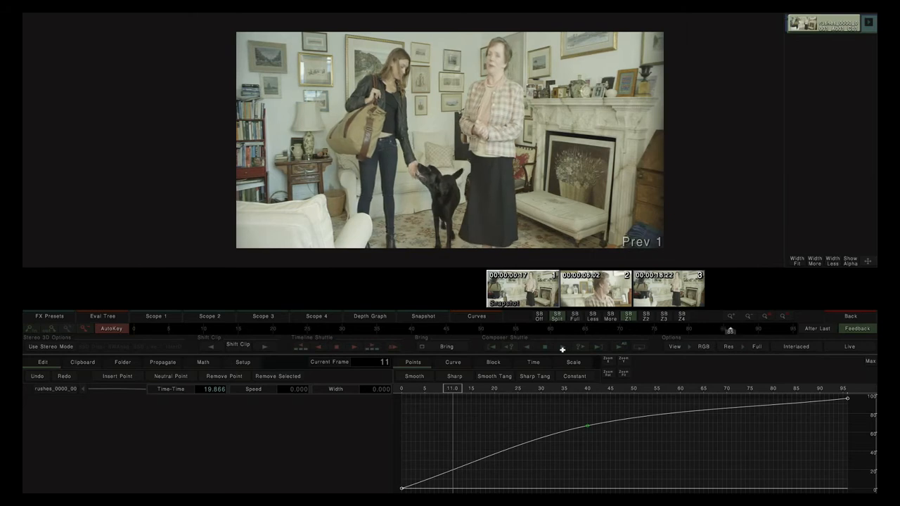
{"action": "mouse_move", "coordinate": [792, 332]}
{"action": "left_mouse_down"}
{"action": "mouse_move", "coordinate": [134, 343]}
{"action": "mouse_move", "coordinate": [23, 330]}
{"action": "left_mouse_up"}
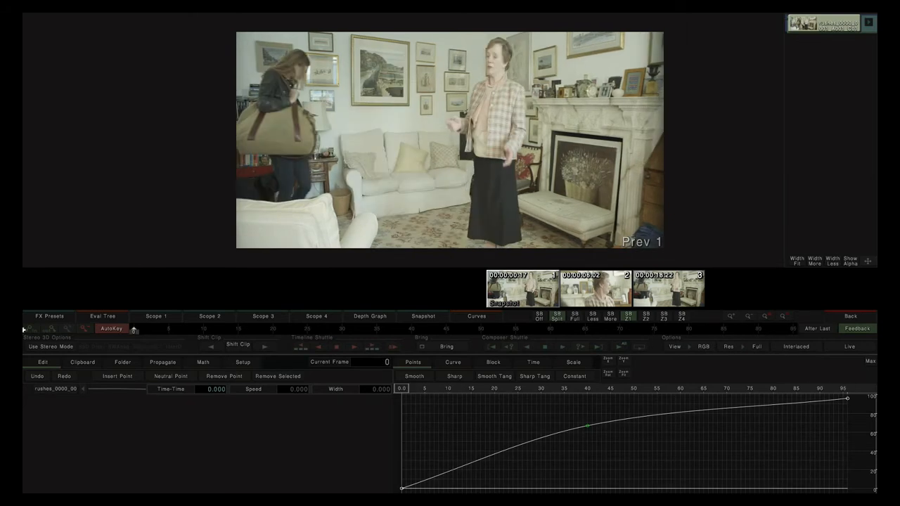
{"action": "left_click", "coordinate": [561, 349]}
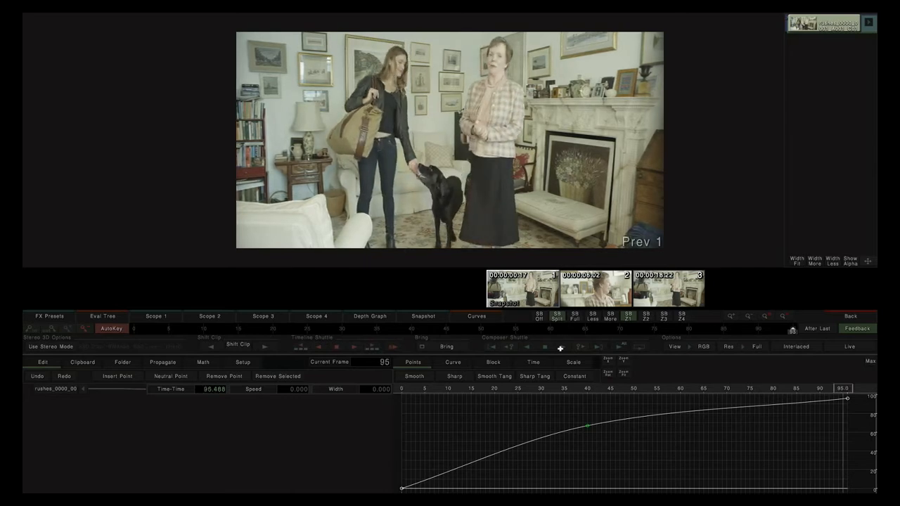
Lower the Time-Time key at frame 96 to 0, and scrub and play the reversing motion.
{"action": "left_click_drag", "start_coordinate": [847, 399], "coordinate": [847, 488]}
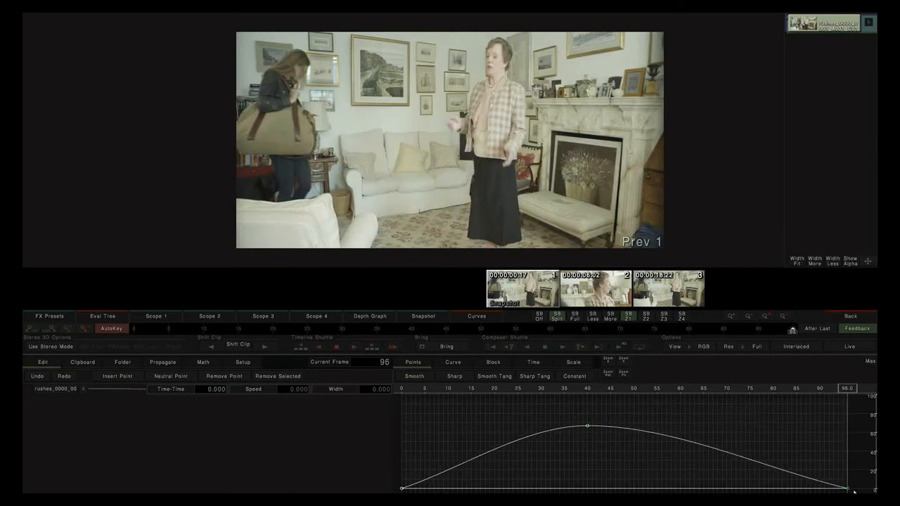
{"action": "left_click_drag", "start_coordinate": [849, 392], "coordinate": [588, 427]}
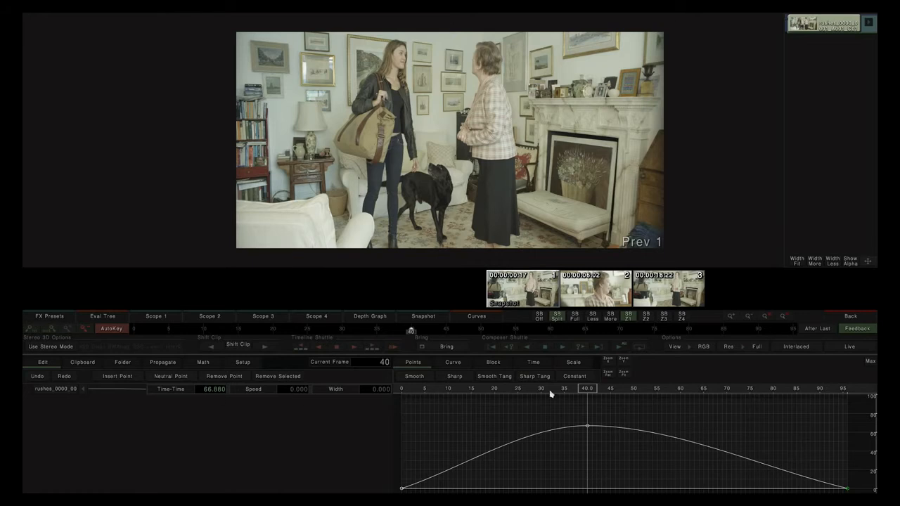
{"action": "left_click_drag", "start_coordinate": [595, 395], "coordinate": [707, 398]}
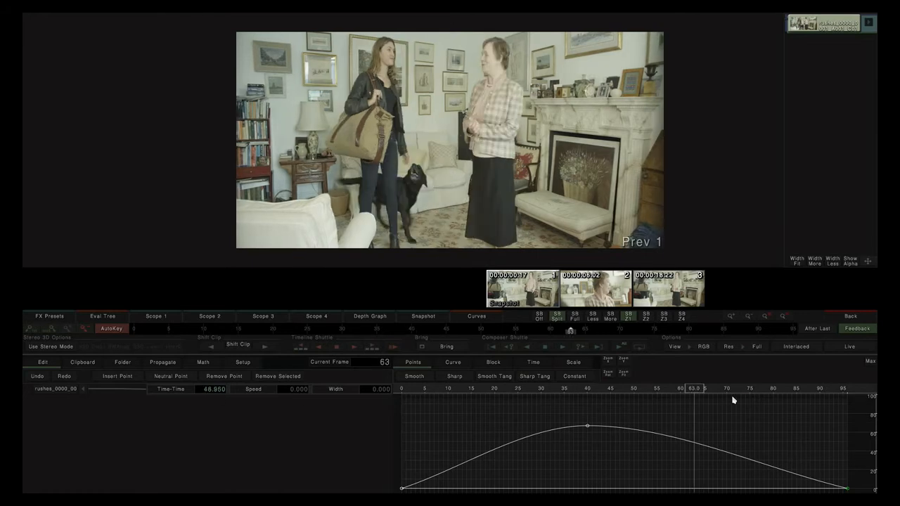
{"action": "left_click", "coordinate": [775, 401]}
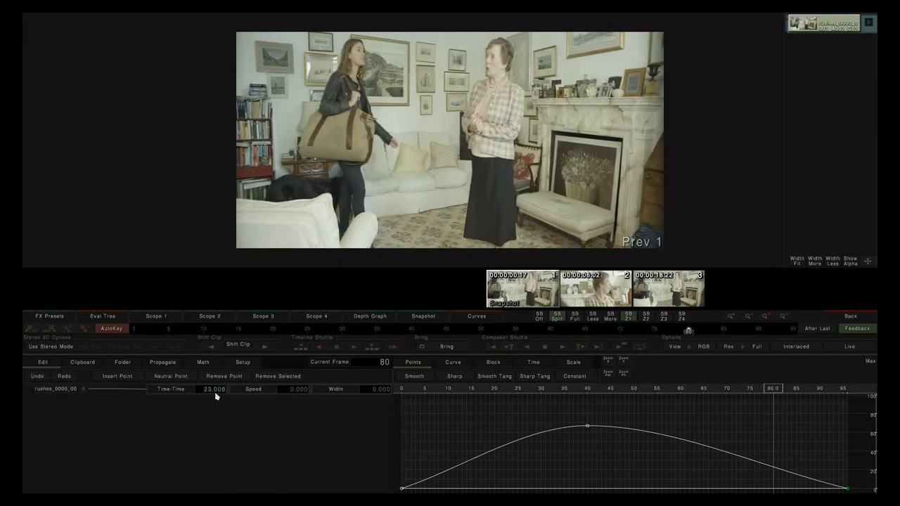
{"action": "left_click_drag", "start_coordinate": [772, 399], "coordinate": [266, 395]}
{"action": "left_click", "coordinate": [563, 348]}
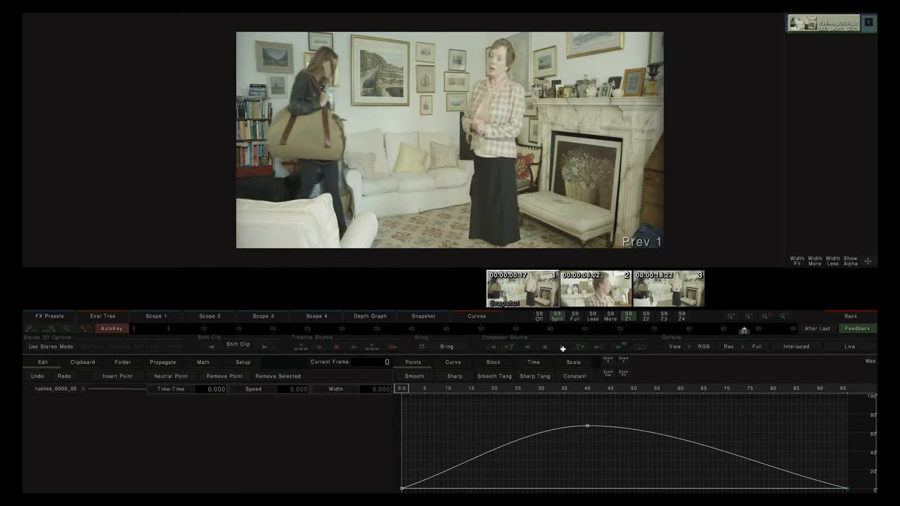
Return to the timeline and inspect the speedChange_ref clip in the Record Monitor.
{"action": "left_click", "coordinate": [851, 317]}
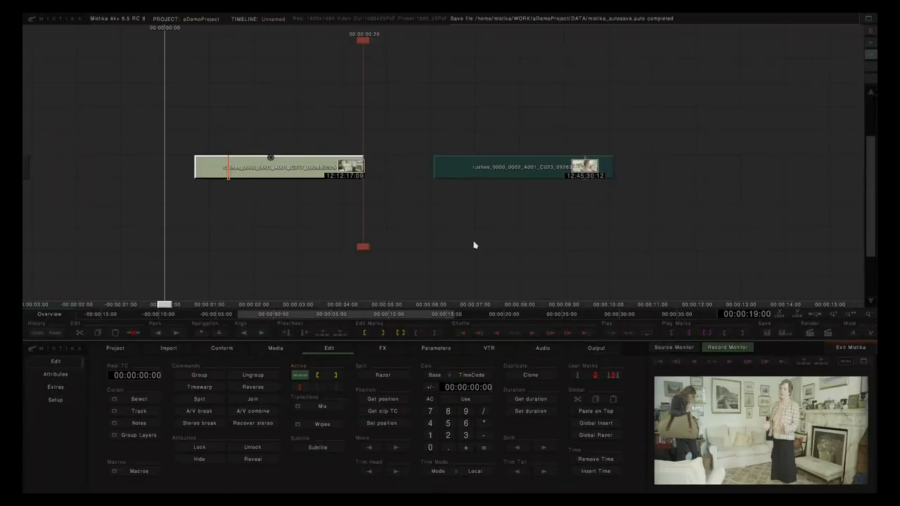
{"action": "left_click", "coordinate": [344, 228]}
{"action": "left_click_drag", "start_coordinate": [306, 120], "coordinate": [400, 141]}
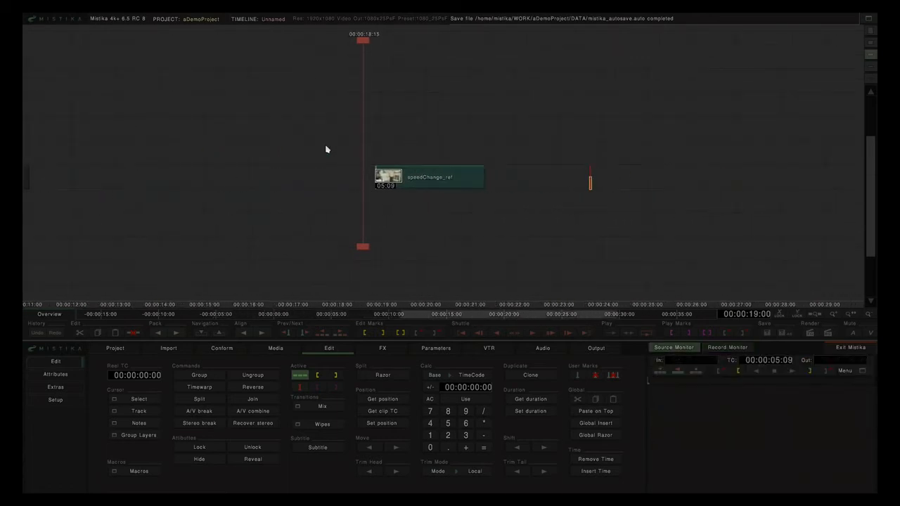
{"action": "left_click_drag", "start_coordinate": [560, 116], "coordinate": [394, 139]}
{"action": "left_click", "coordinate": [707, 347]}
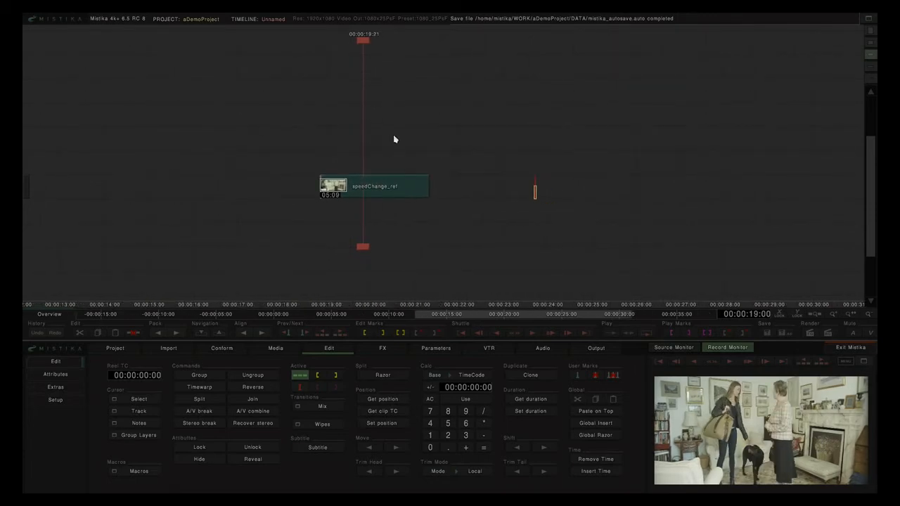
Cut the speedChange_ref clip and paste it directly above the rushes_0000_0001 clip, aligning the starts of both clips.
{"action": "left_click", "coordinate": [383, 195]}
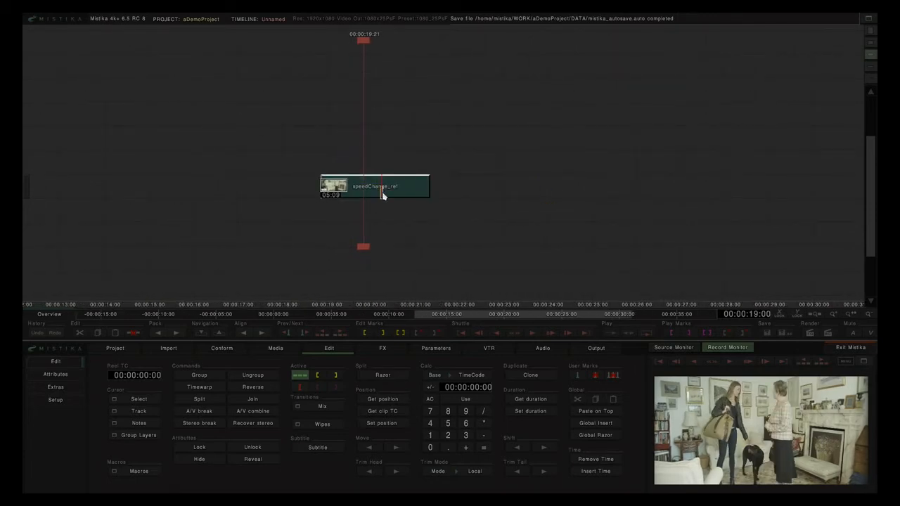
{"action": "key", "text": "Delete"}
{"action": "left_click_drag", "start_coordinate": [158, 177], "coordinate": [603, 184]}
{"action": "left_click_drag", "start_coordinate": [174, 158], "coordinate": [472, 123]}
{"action": "scroll", "coordinate": [374, 160], "scroll_direction": "up", "scroll_amount": 1}
{"action": "scroll", "coordinate": [375, 160], "scroll_direction": "up", "scroll_amount": 3}
{"action": "key", "text": "ctrl+v"}
{"action": "left_click_drag", "start_coordinate": [466, 106], "coordinate": [460, 234]}
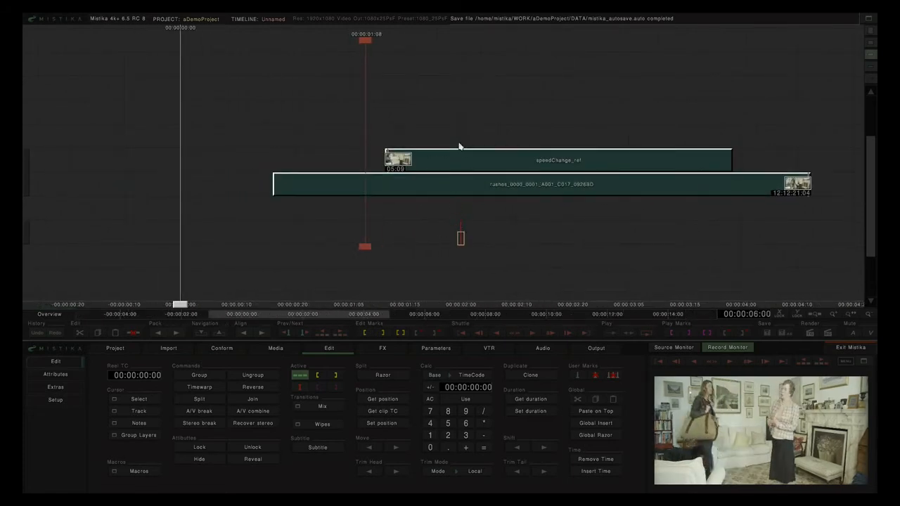
{"action": "key", "text": "ctrl+Left"}
Select the speedChange_ref and rushes clips together and apply a Non Linear mix over them.
{"action": "left_click", "coordinate": [449, 116]}
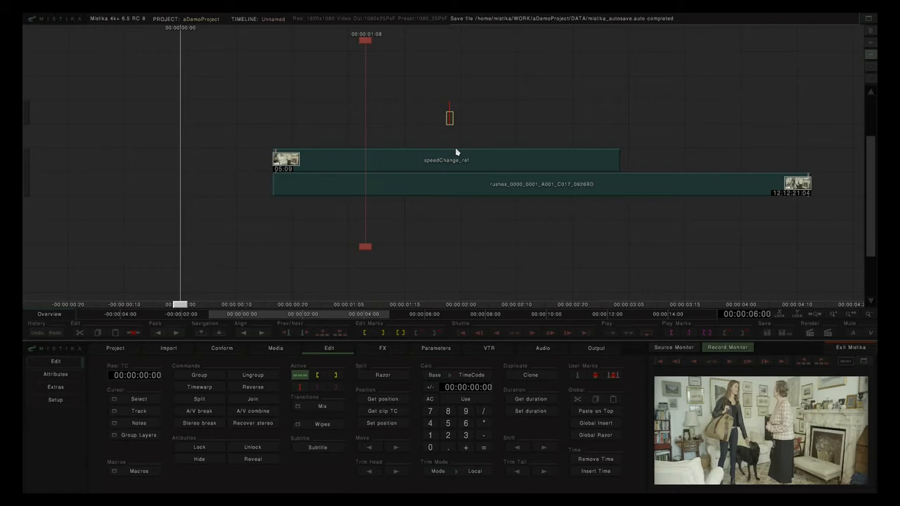
{"action": "mouse_move", "coordinate": [369, 41]}
{"action": "left_mouse_down"}
{"action": "mouse_move", "coordinate": [483, 85]}
{"action": "mouse_move", "coordinate": [737, 128]}
{"action": "mouse_move", "coordinate": [371, 120]}
{"action": "left_mouse_up"}
{"action": "left_click_drag", "start_coordinate": [447, 116], "coordinate": [426, 265]}
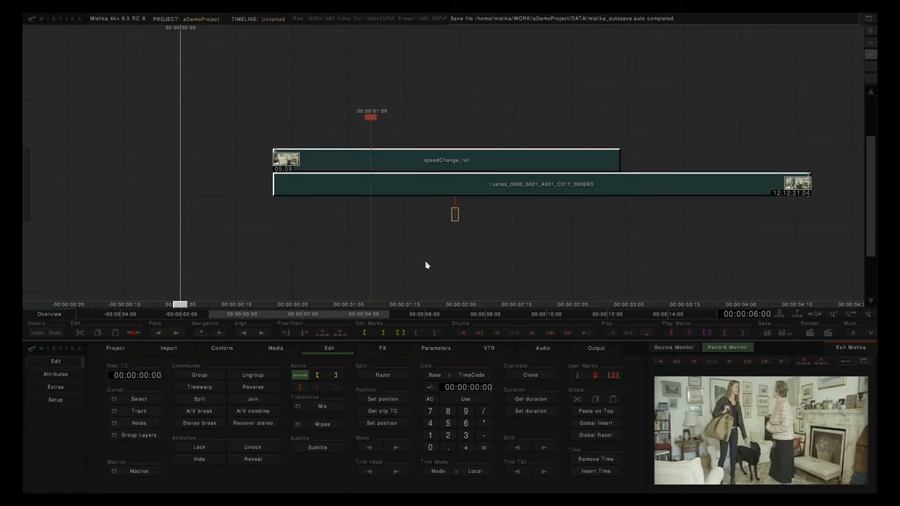
{"action": "left_click", "coordinate": [323, 407]}
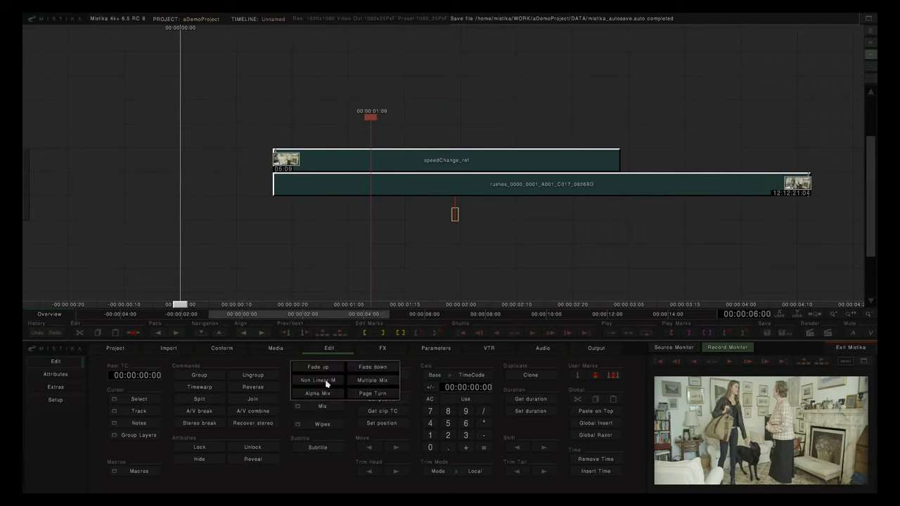
{"action": "left_click", "coordinate": [318, 381]}
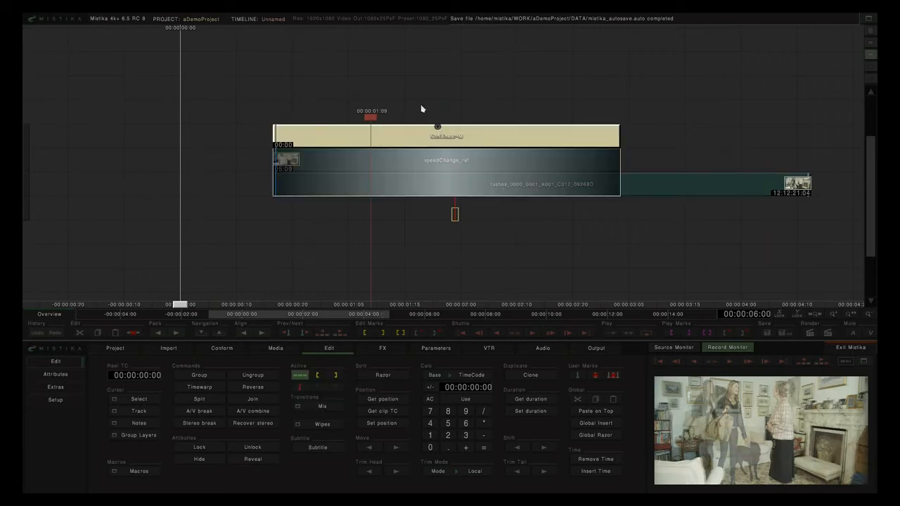
Using the blended view, trim the rushes clip to match speedChange_ref's first frame at 00:00:00:17 and last frame at 00:00:03:03.
{"action": "left_click", "coordinate": [422, 108]}
{"action": "mouse_move", "coordinate": [372, 120]}
{"action": "left_mouse_down"}
{"action": "mouse_move", "coordinate": [233, 110]}
{"action": "mouse_move", "coordinate": [275, 110]}
{"action": "left_mouse_up"}
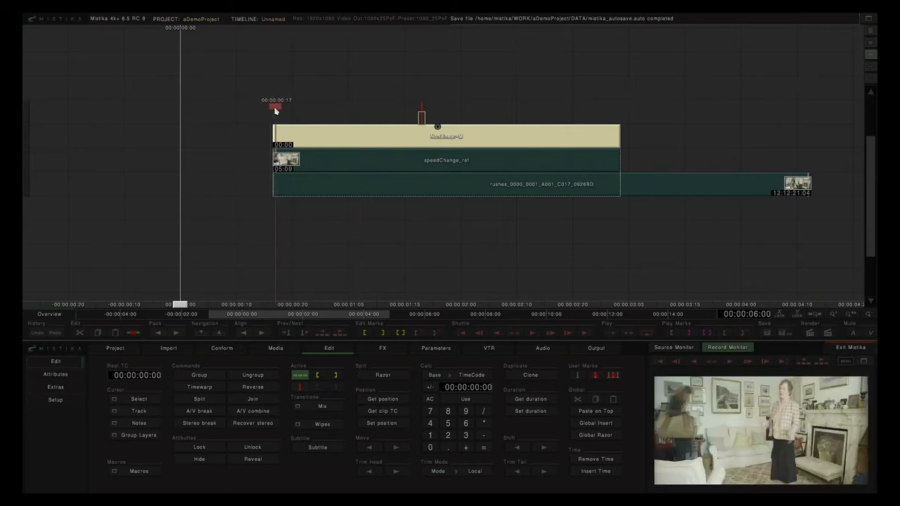
{"action": "left_click", "coordinate": [396, 188]}
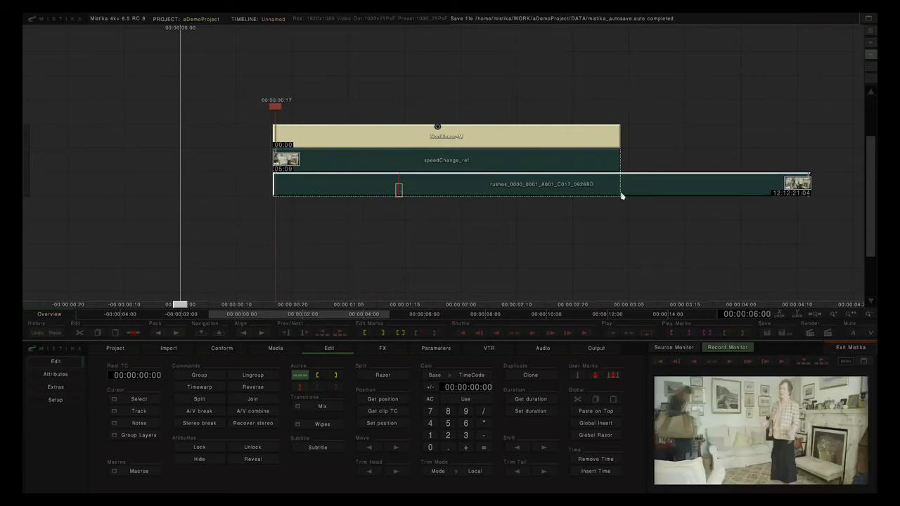
{"action": "mouse_move", "coordinate": [649, 192]}
{"action": "left_mouse_down"}
{"action": "mouse_move", "coordinate": [629, 195]}
{"action": "mouse_move", "coordinate": [644, 195]}
{"action": "mouse_move", "coordinate": [636, 195]}
{"action": "left_mouse_up"}
{"action": "left_click", "coordinate": [523, 95]}
{"action": "mouse_move", "coordinate": [276, 185]}
{"action": "left_mouse_down"}
{"action": "mouse_move", "coordinate": [265, 185]}
{"action": "mouse_move", "coordinate": [275, 187]}
{"action": "left_mouse_up"}
{"action": "left_click", "coordinate": [304, 142]}
{"action": "left_click_drag", "start_coordinate": [275, 109], "coordinate": [618, 115]}
{"action": "mouse_move", "coordinate": [724, 188]}
{"action": "left_mouse_down"}
{"action": "mouse_move", "coordinate": [735, 189]}
{"action": "mouse_move", "coordinate": [563, 185]}
{"action": "mouse_move", "coordinate": [765, 195]}
{"action": "mouse_move", "coordinate": [633, 189]}
{"action": "mouse_move", "coordinate": [836, 188]}
{"action": "mouse_move", "coordinate": [621, 189]}
{"action": "mouse_move", "coordinate": [637, 194]}
{"action": "left_mouse_up"}
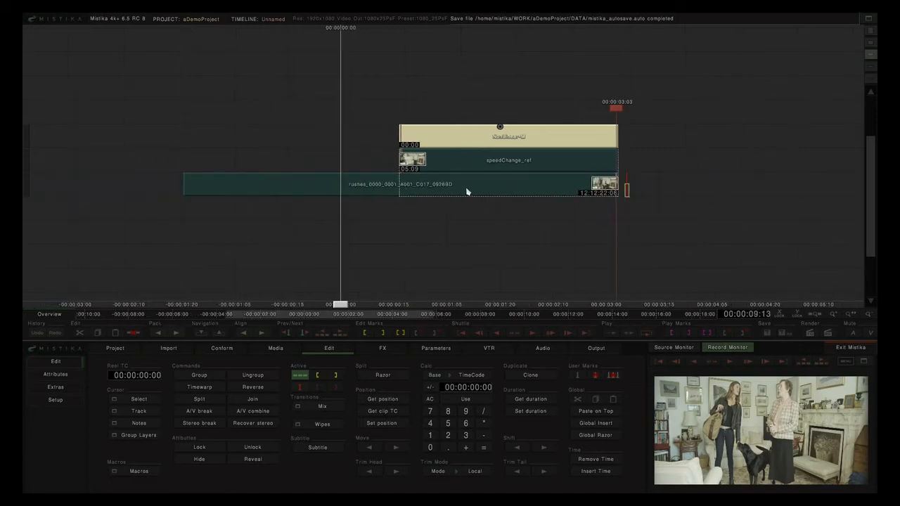
Apply a Timewarp to the trimmed rushes clip and shorten it from its head to the start of speedChange_ref.
{"action": "left_click", "coordinate": [351, 190]}
{"action": "left_click", "coordinate": [351, 191]}
{"action": "key", "text": "t"}
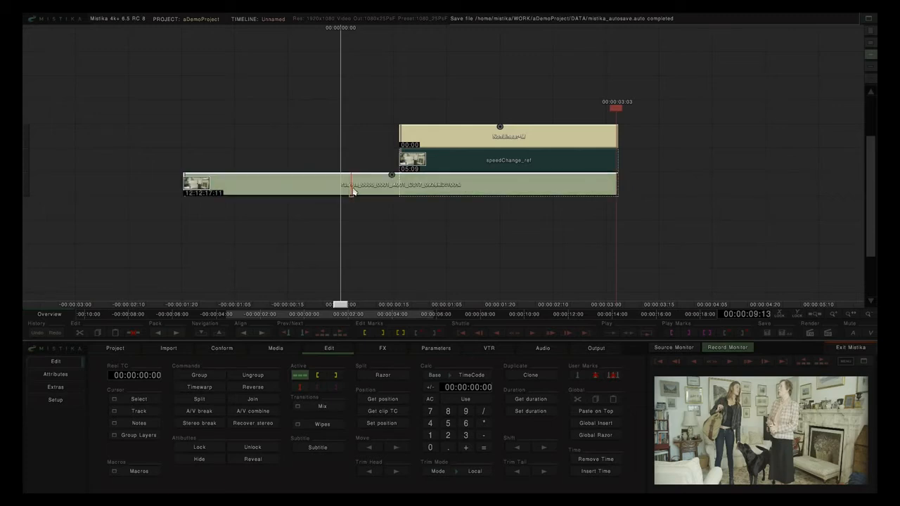
{"action": "left_click_drag", "start_coordinate": [155, 189], "coordinate": [400, 186]}
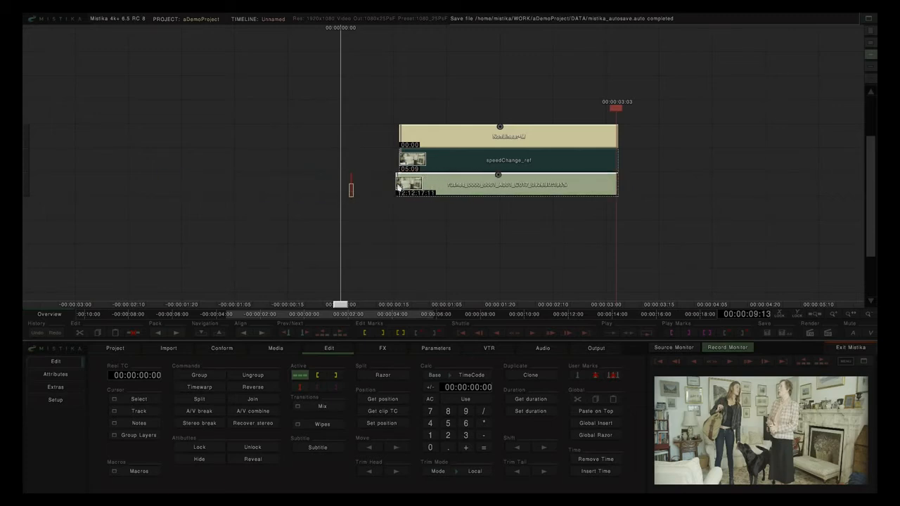
{"action": "left_click", "coordinate": [401, 119]}
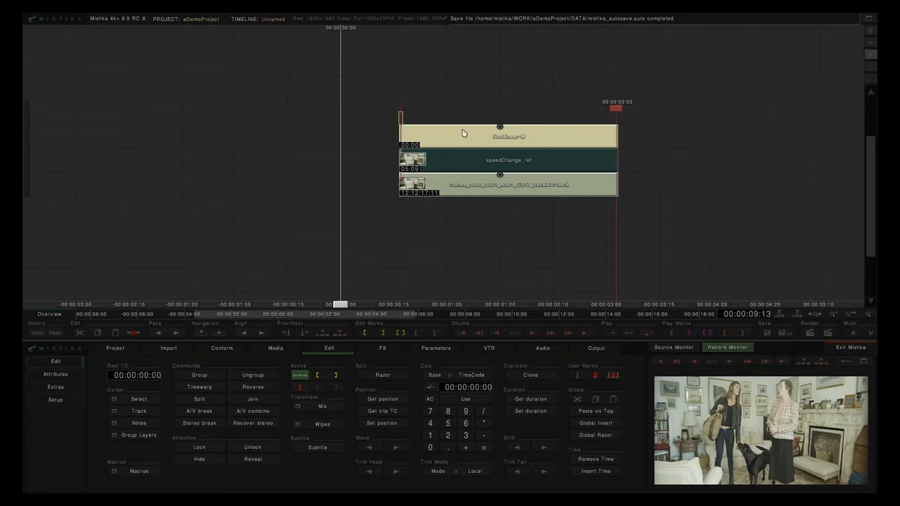
Open the NonLinear mix in the effects editor and show the curves of the timewarped rushes clip.
{"action": "double_click", "coordinate": [530, 137]}
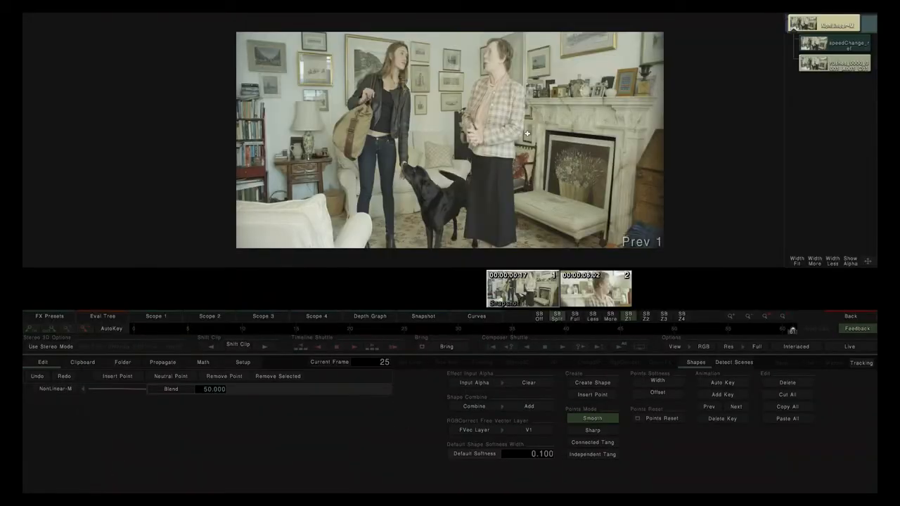
{"action": "left_click_drag", "start_coordinate": [792, 330], "coordinate": [844, 329]}
{"action": "left_click", "coordinate": [475, 316]}
{"action": "left_click", "coordinate": [809, 68]}
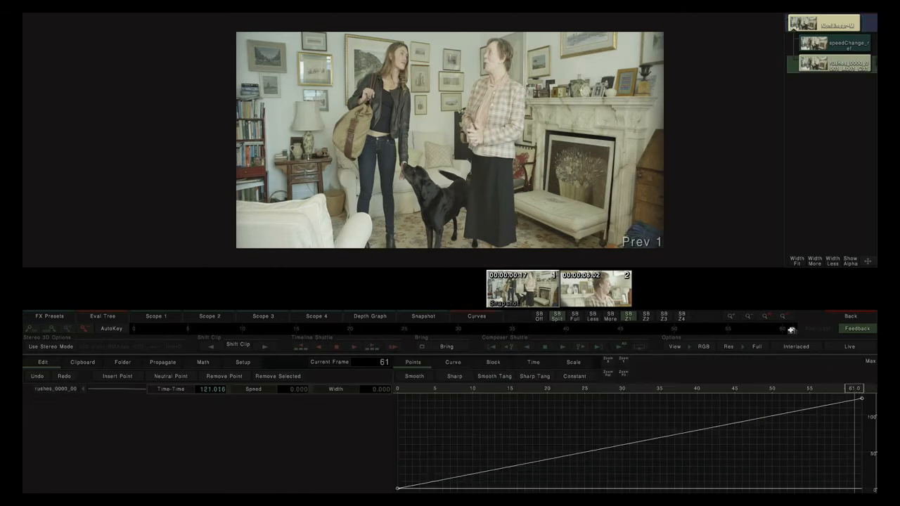
Turn on AutoKey and set the rushes clip's Time-Time value at frame 28 to 77.548 to match the reference.
{"action": "left_click", "coordinate": [114, 329]}
{"action": "mouse_move", "coordinate": [789, 331]}
{"action": "left_mouse_down"}
{"action": "mouse_move", "coordinate": [358, 328]}
{"action": "mouse_move", "coordinate": [394, 330]}
{"action": "left_mouse_up"}
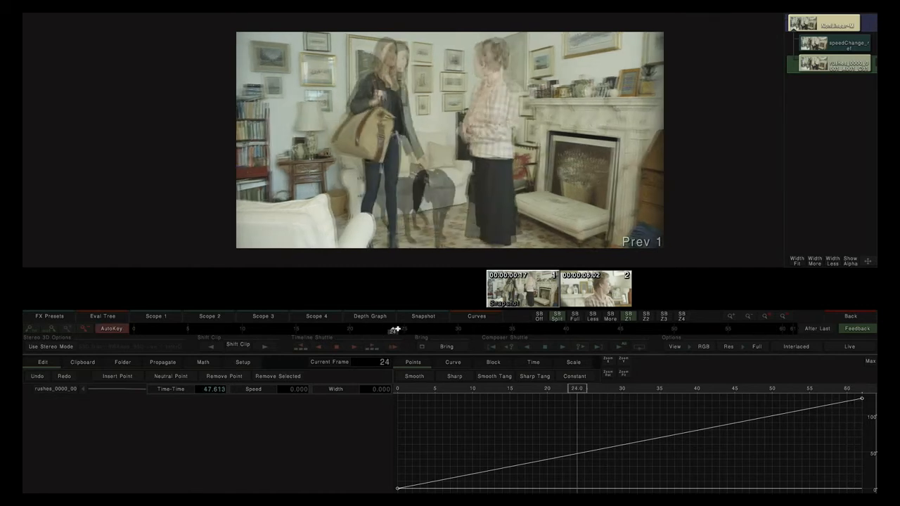
{"action": "left_click_drag", "start_coordinate": [395, 330], "coordinate": [436, 331]}
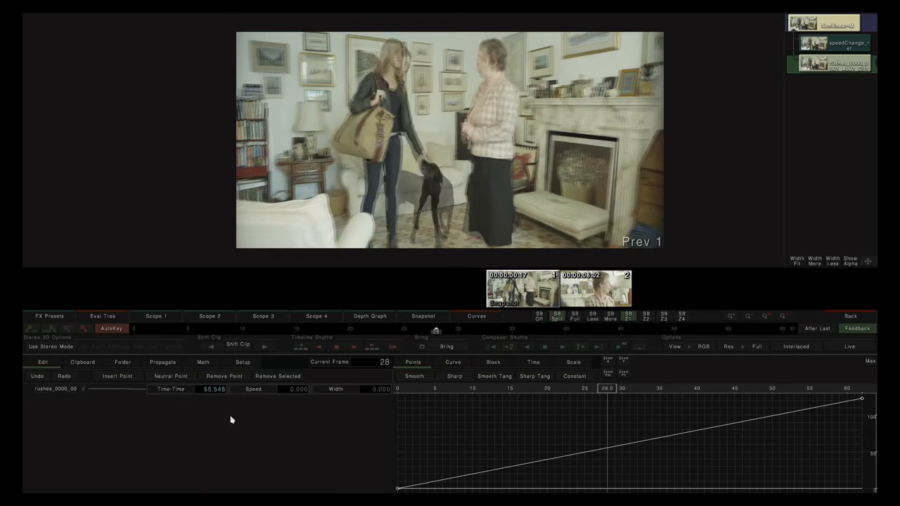
{"action": "left_click", "coordinate": [213, 393]}
{"action": "left_click_drag", "start_coordinate": [213, 392], "coordinate": [313, 396]}
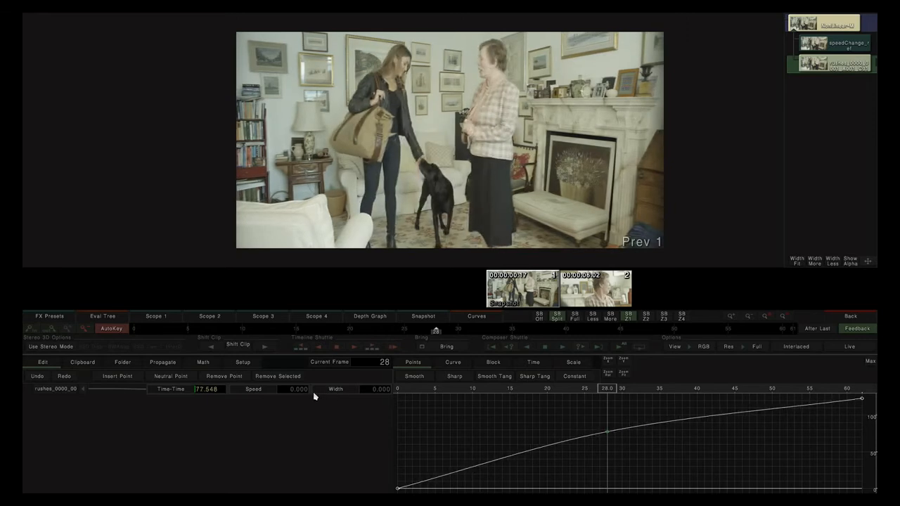
Add Time-Time keys at frames 12, 47 and 17, adjusting each value until the blended images coincide.
{"action": "mouse_move", "coordinate": [610, 395]}
{"action": "left_mouse_down"}
{"action": "mouse_move", "coordinate": [394, 392]}
{"action": "mouse_move", "coordinate": [489, 396]}
{"action": "left_mouse_up"}
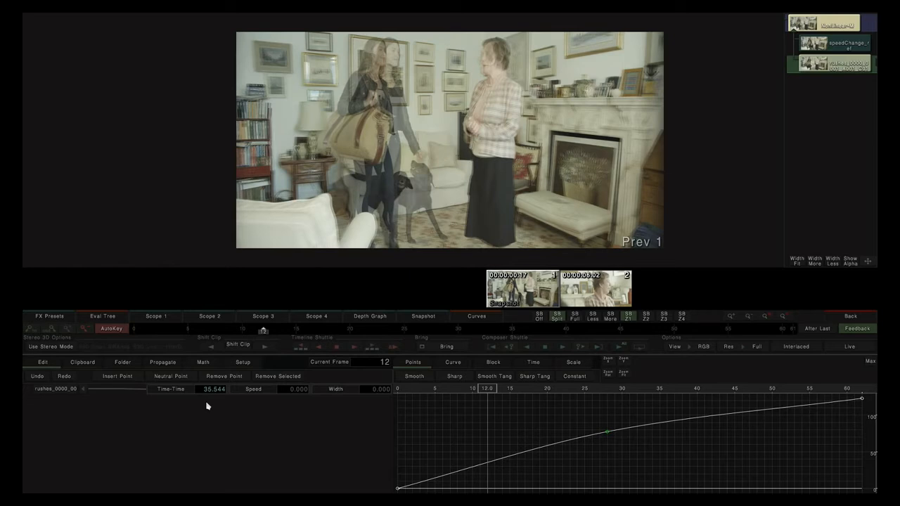
{"action": "left_click_drag", "start_coordinate": [211, 392], "coordinate": [285, 393]}
{"action": "mouse_move", "coordinate": [486, 394]}
{"action": "left_mouse_down"}
{"action": "mouse_move", "coordinate": [814, 396]}
{"action": "mouse_move", "coordinate": [756, 396]}
{"action": "left_mouse_up"}
{"action": "mouse_move", "coordinate": [207, 394]}
{"action": "left_mouse_down"}
{"action": "mouse_move", "coordinate": [193, 394]}
{"action": "mouse_move", "coordinate": [205, 394]}
{"action": "left_mouse_up"}
{"action": "left_click_drag", "start_coordinate": [737, 389], "coordinate": [525, 402]}
{"action": "mouse_move", "coordinate": [215, 390]}
{"action": "left_mouse_down"}
{"action": "mouse_move", "coordinate": [237, 390]}
{"action": "mouse_move", "coordinate": [211, 392]}
{"action": "left_mouse_up"}
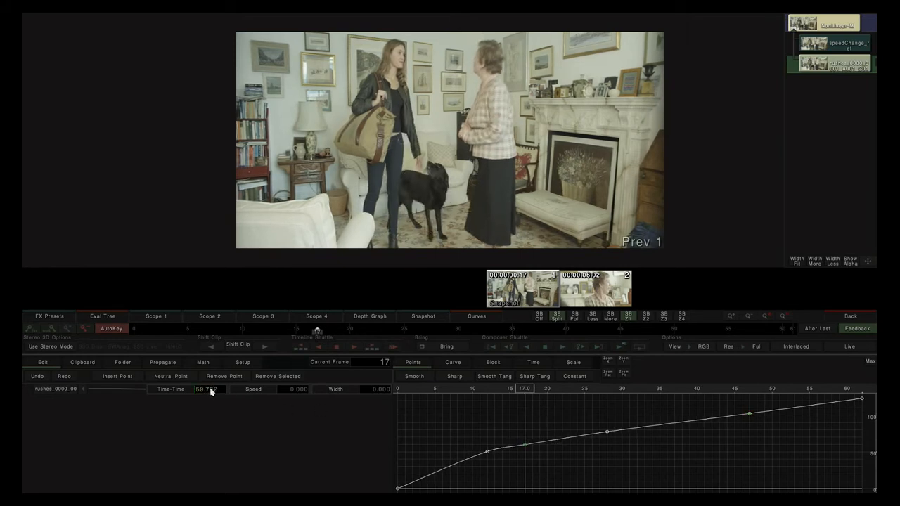
Adjust Time-Time at frames 5 and 1 to match the reference, scrub the result and return to the timeline.
{"action": "left_click_drag", "start_coordinate": [527, 393], "coordinate": [436, 395]}
{"action": "mouse_move", "coordinate": [220, 394]}
{"action": "left_mouse_down"}
{"action": "mouse_move", "coordinate": [203, 392]}
{"action": "mouse_move", "coordinate": [212, 392]}
{"action": "left_mouse_up"}
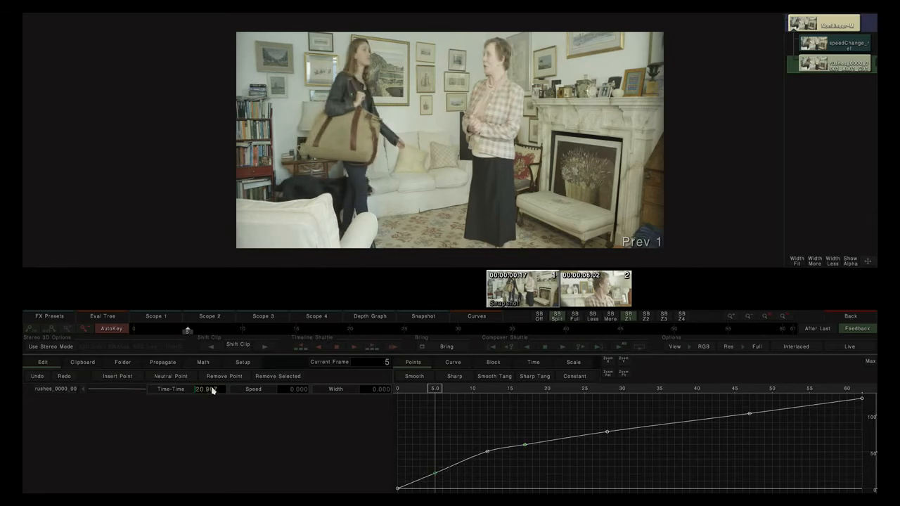
{"action": "left_click_drag", "start_coordinate": [437, 391], "coordinate": [408, 391]}
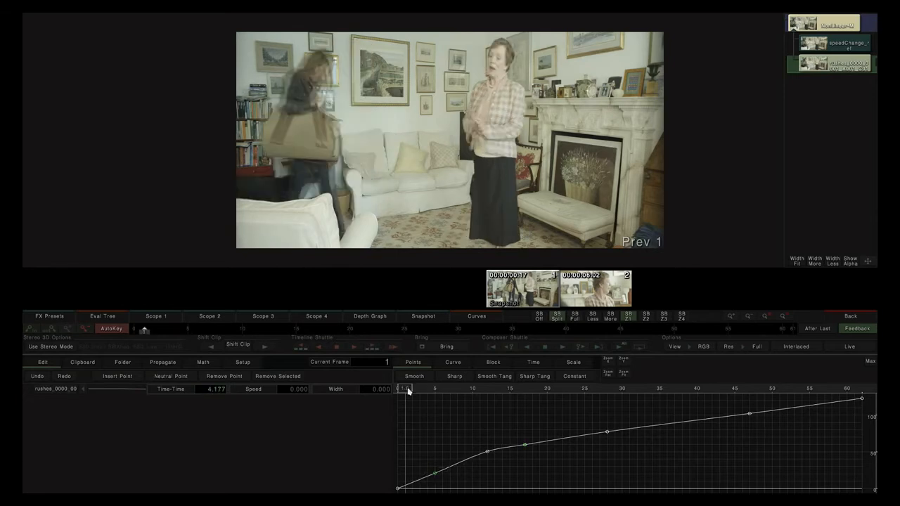
{"action": "left_click_drag", "start_coordinate": [216, 393], "coordinate": [202, 392]}
{"action": "mouse_move", "coordinate": [401, 396]}
{"action": "left_mouse_down"}
{"action": "mouse_move", "coordinate": [863, 390]}
{"action": "mouse_move", "coordinate": [346, 392]}
{"action": "mouse_move", "coordinate": [838, 389]}
{"action": "mouse_move", "coordinate": [428, 394]}
{"action": "mouse_move", "coordinate": [765, 394]}
{"action": "mouse_move", "coordinate": [436, 393]}
{"action": "mouse_move", "coordinate": [464, 397]}
{"action": "left_mouse_up"}
{"action": "left_click", "coordinate": [851, 316]}
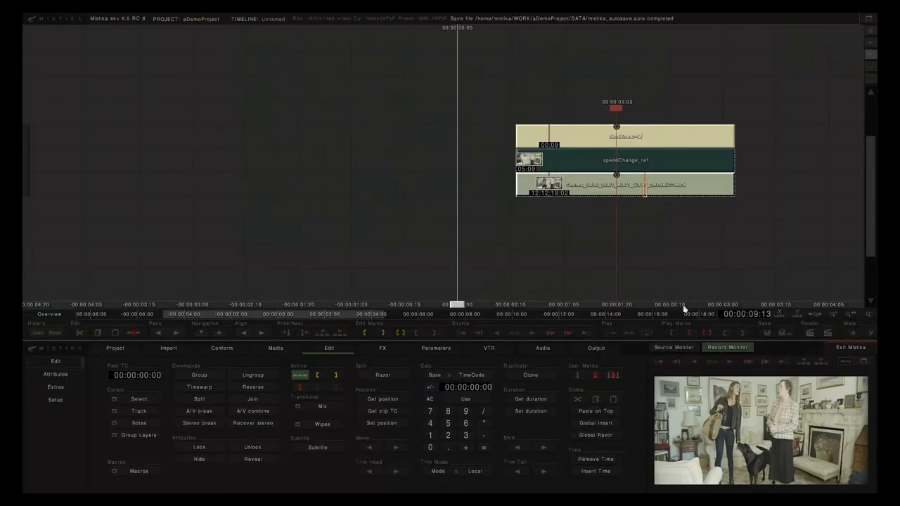
Delete the NonLinear mix with the speedChange reference clip, and remove the timewarp from the rushes_0000_0001 clip.
{"action": "left_click", "coordinate": [624, 256]}
{"action": "left_click_drag", "start_coordinate": [629, 105], "coordinate": [666, 163]}
{"action": "key", "text": "Delete"}
{"action": "left_click", "coordinate": [648, 192]}
{"action": "key", "text": "ctrl+u"}
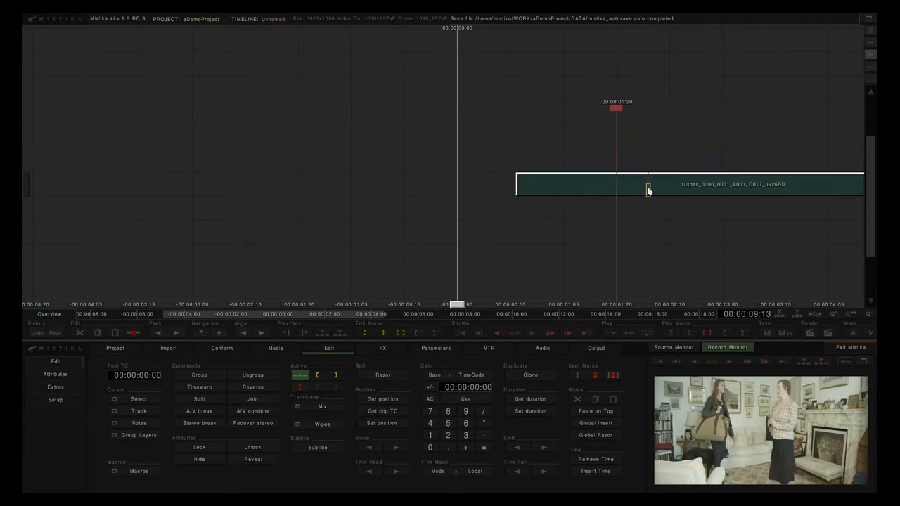
Apply a new timewarp to the rushes_0000_0001 clip and shorten it from its end to about 220% speed.
{"action": "left_click", "coordinate": [648, 192]}
{"action": "key", "text": "ctrl+t"}
{"action": "left_click_drag", "start_coordinate": [665, 131], "coordinate": [556, 137]}
{"action": "left_click_drag", "start_coordinate": [625, 140], "coordinate": [586, 145]}
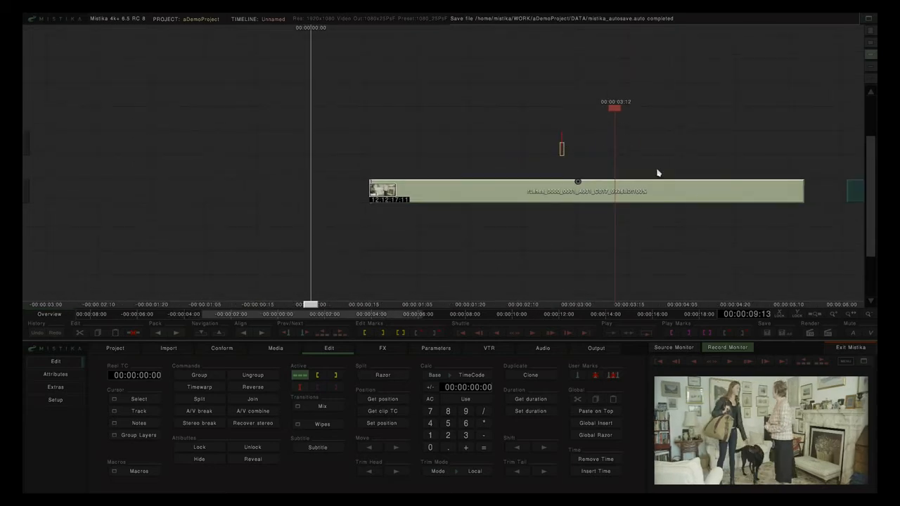
{"action": "left_click_drag", "start_coordinate": [793, 202], "coordinate": [569, 203]}
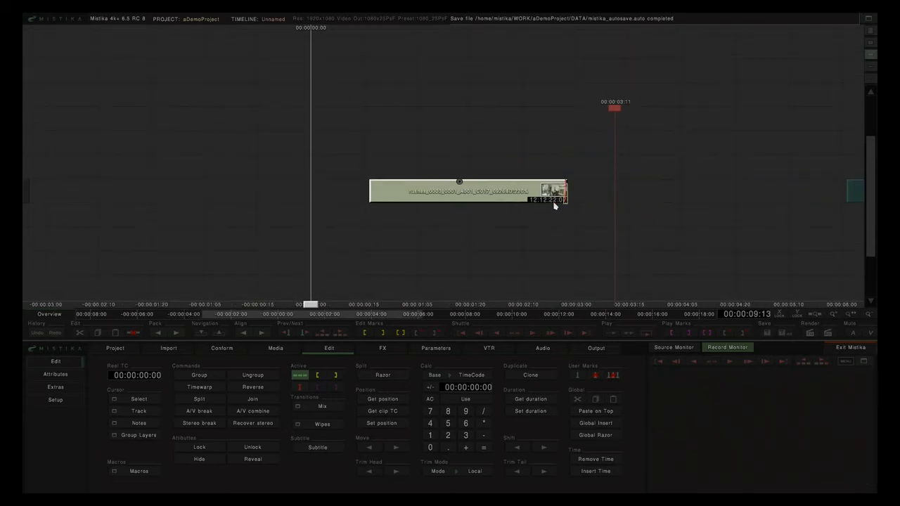
{"action": "left_click_drag", "start_coordinate": [489, 177], "coordinate": [587, 173]}
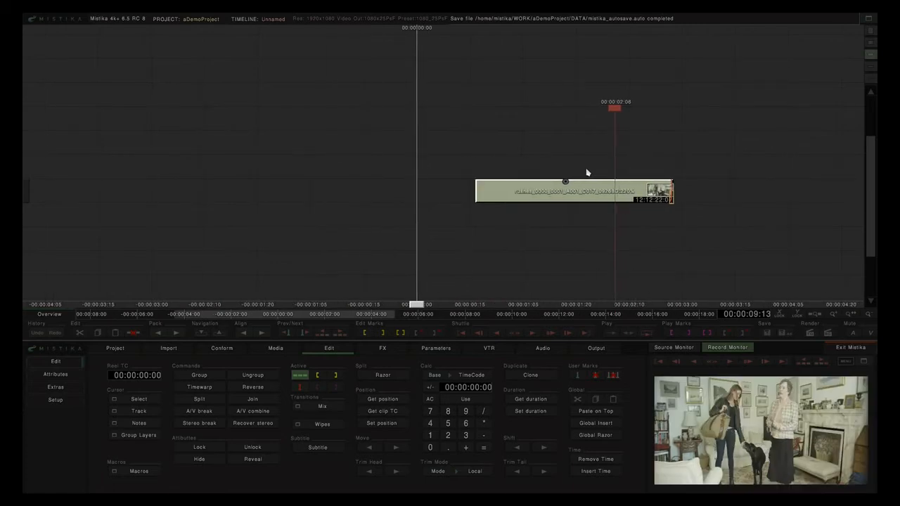
Open the shortened timewarped clip in the effects editor and go to frame 27.
{"action": "left_click", "coordinate": [594, 194]}
{"action": "double_click", "coordinate": [596, 195]}
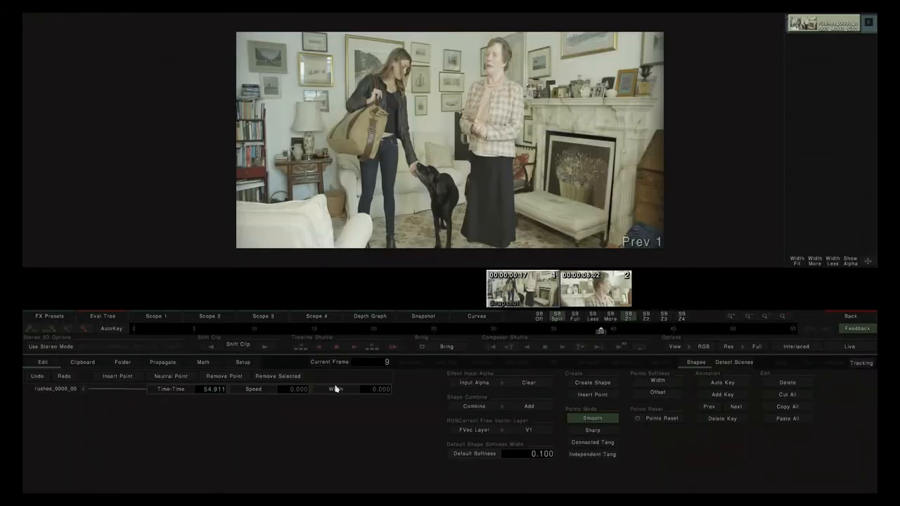
{"action": "mouse_move", "coordinate": [598, 331]}
{"action": "left_mouse_down"}
{"action": "mouse_move", "coordinate": [389, 339]}
{"action": "mouse_move", "coordinate": [457, 336]}
{"action": "left_mouse_up"}
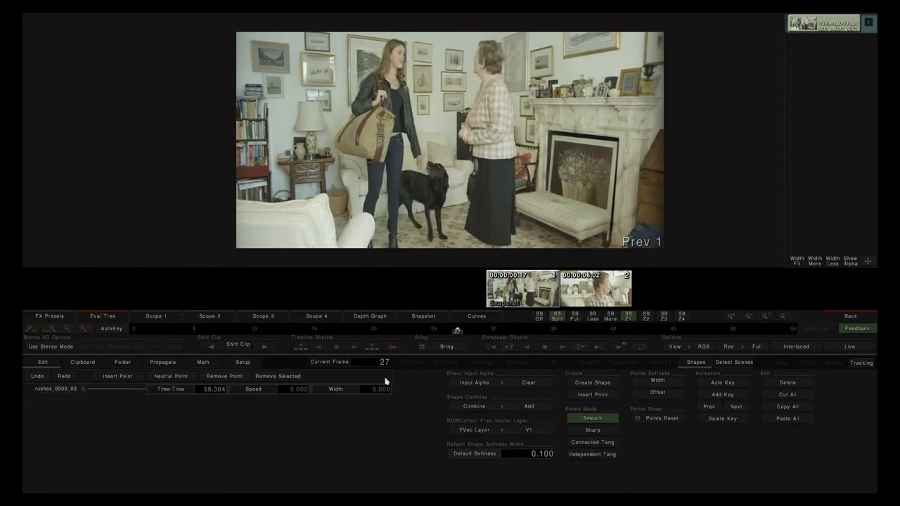
Compare the timewarp's motion blur at frame 27 with Width values of 100, 200, 0 and 100.
{"action": "left_click", "coordinate": [364, 394]}
{"action": "type", "text": "100"}
{"action": "key", "text": "Return"}
{"action": "type", "text": "200"}
{"action": "key", "text": "Return"}
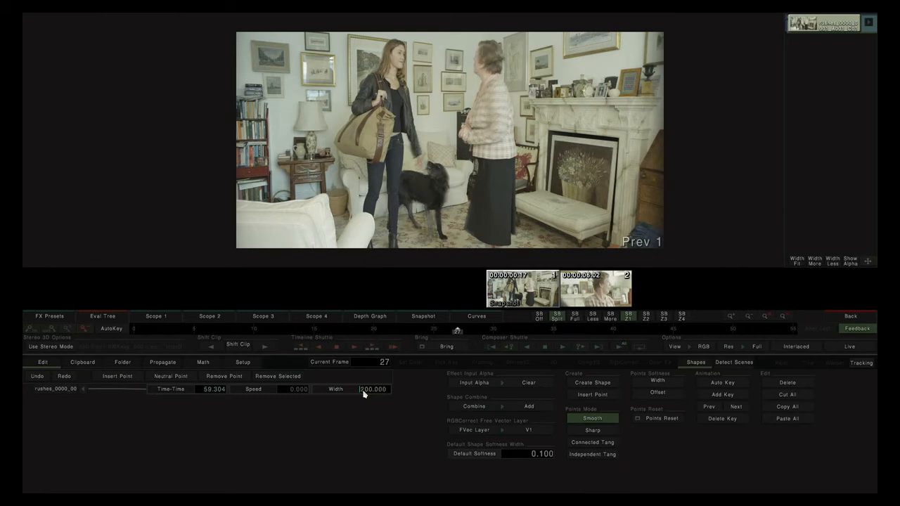
{"action": "type", "text": "0"}
{"action": "key", "text": "Return"}
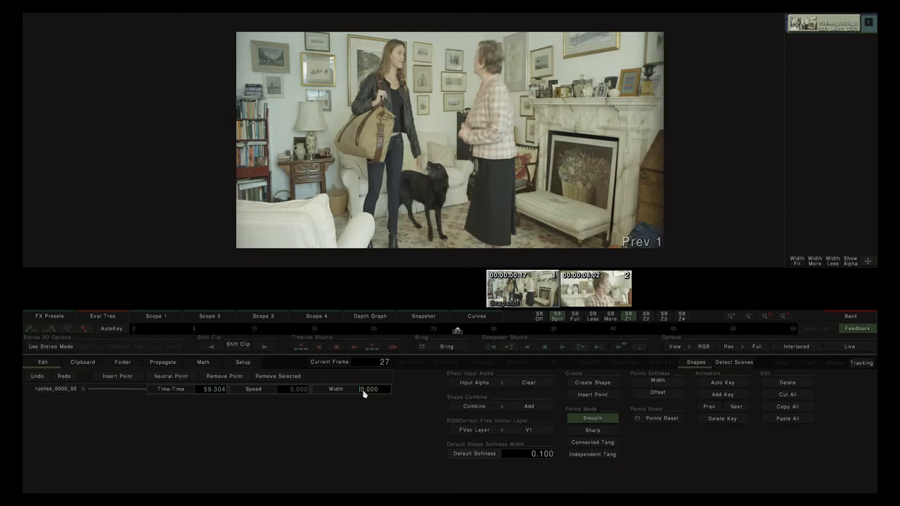
{"action": "type", "text": "100"}
{"action": "key", "text": "Return"}
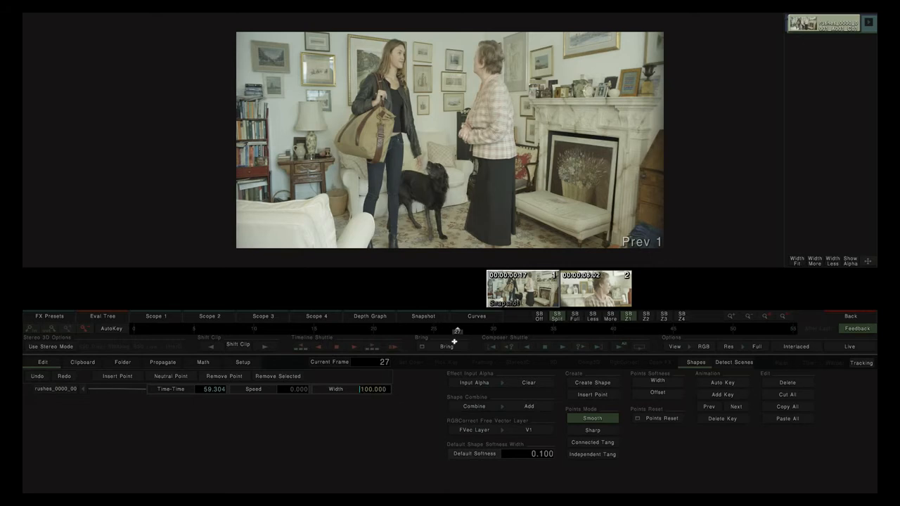
Set the timewarp's Width to 700 from frame 28, scrub through the blurred result and return to the timeline.
{"action": "mouse_move", "coordinate": [455, 332]}
{"action": "left_mouse_down"}
{"action": "mouse_move", "coordinate": [312, 330]}
{"action": "mouse_move", "coordinate": [469, 332]}
{"action": "left_mouse_up"}
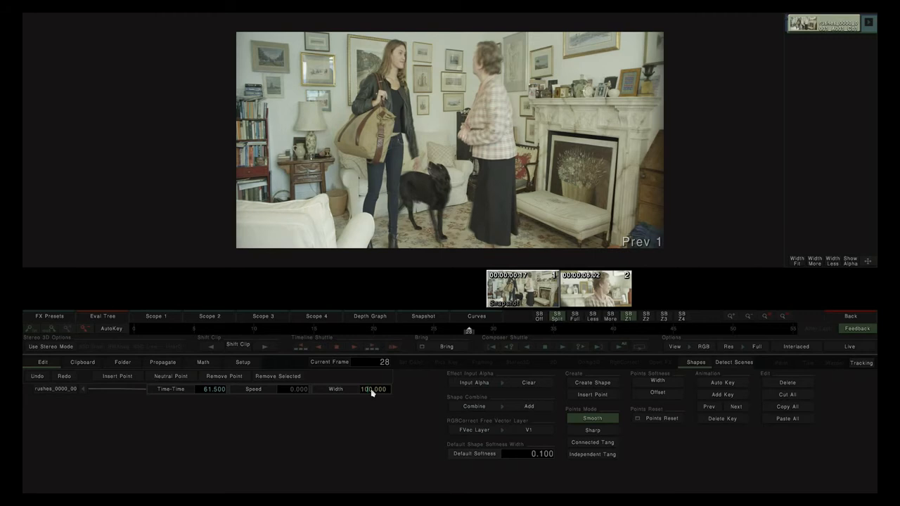
{"action": "type", "text": "700"}
{"action": "key", "text": "Return"}
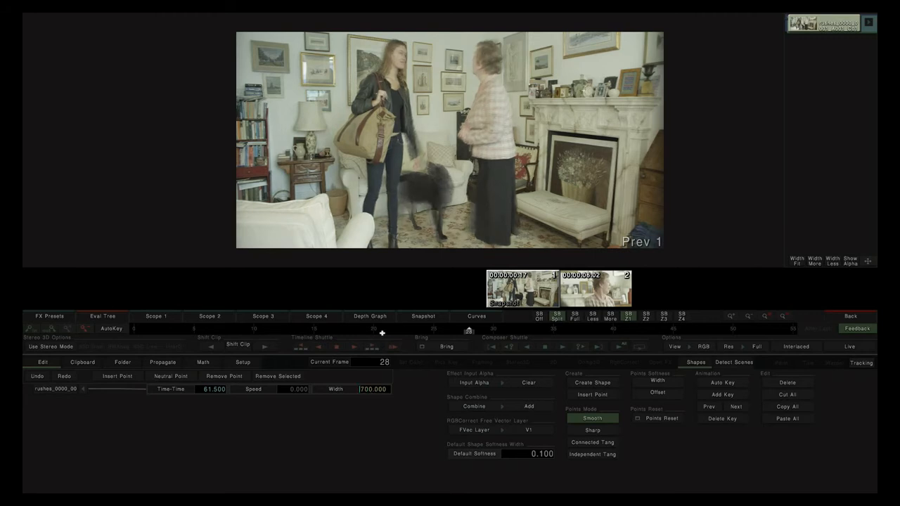
{"action": "left_click_drag", "start_coordinate": [469, 331], "coordinate": [719, 330]}
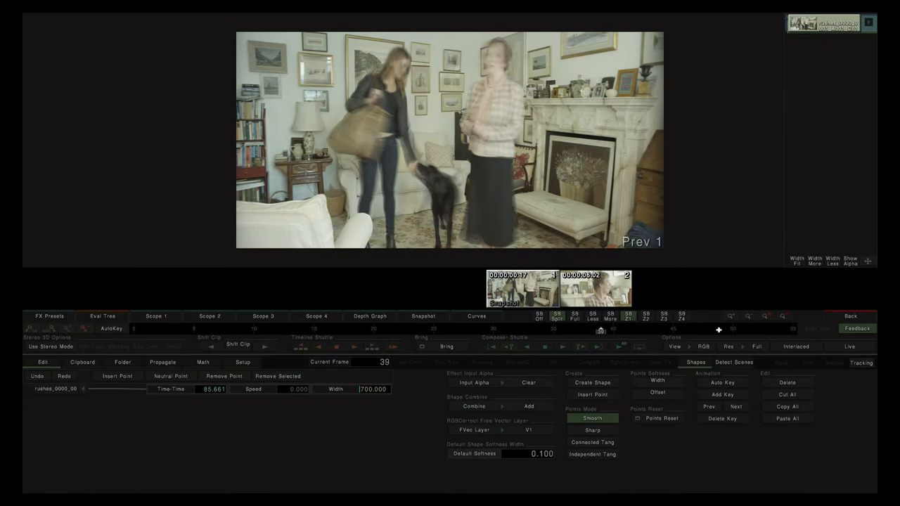
{"action": "left_click", "coordinate": [844, 317]}
Apply a timewarp to the rushes_0000_0002 clip and open it in the effects editor.
{"action": "left_click_drag", "start_coordinate": [649, 129], "coordinate": [472, 137]}
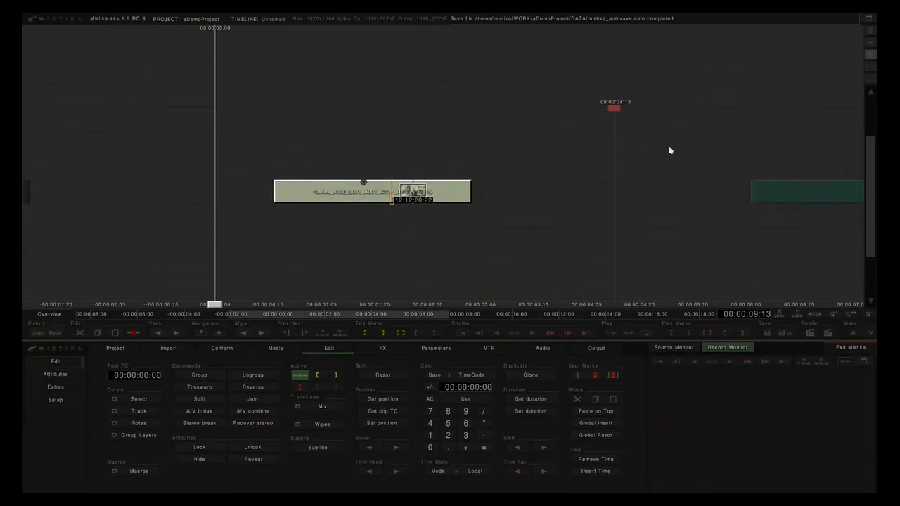
{"action": "mouse_move", "coordinate": [707, 150]}
{"action": "left_mouse_down"}
{"action": "mouse_move", "coordinate": [434, 148]}
{"action": "mouse_move", "coordinate": [384, 167]}
{"action": "mouse_move", "coordinate": [318, 159]}
{"action": "left_mouse_up"}
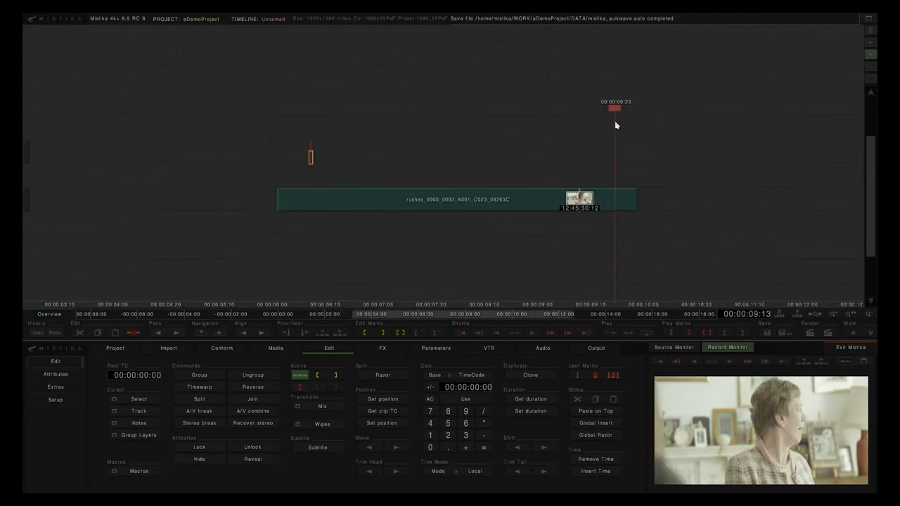
{"action": "left_click_drag", "start_coordinate": [617, 112], "coordinate": [424, 107]}
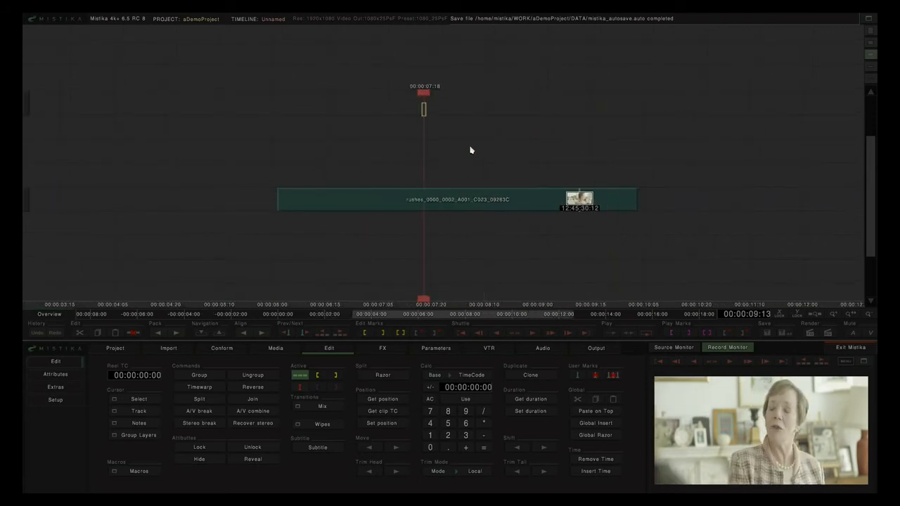
{"action": "left_click", "coordinate": [452, 202]}
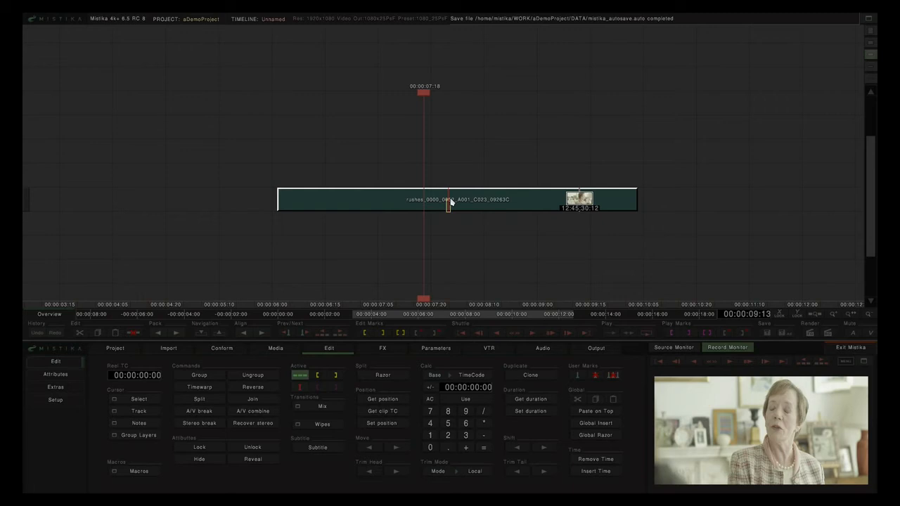
{"action": "key", "text": "ctrl+g"}
{"action": "key", "text": "ctrl+t"}
{"action": "double_click", "coordinate": [447, 204]}
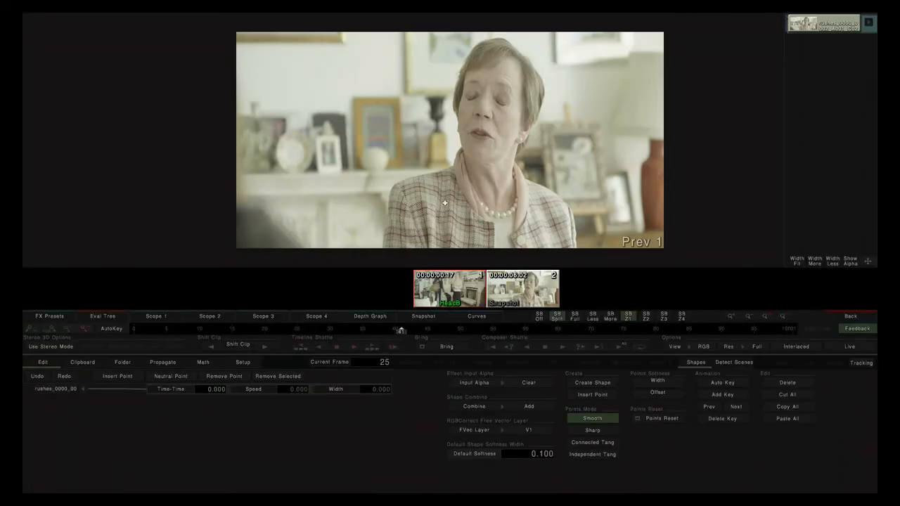
Set the clip timewarp's Speed to 20 and play and scrub the slow-motion result.
{"action": "left_click", "coordinate": [188, 393]}
{"action": "left_click", "coordinate": [282, 389]}
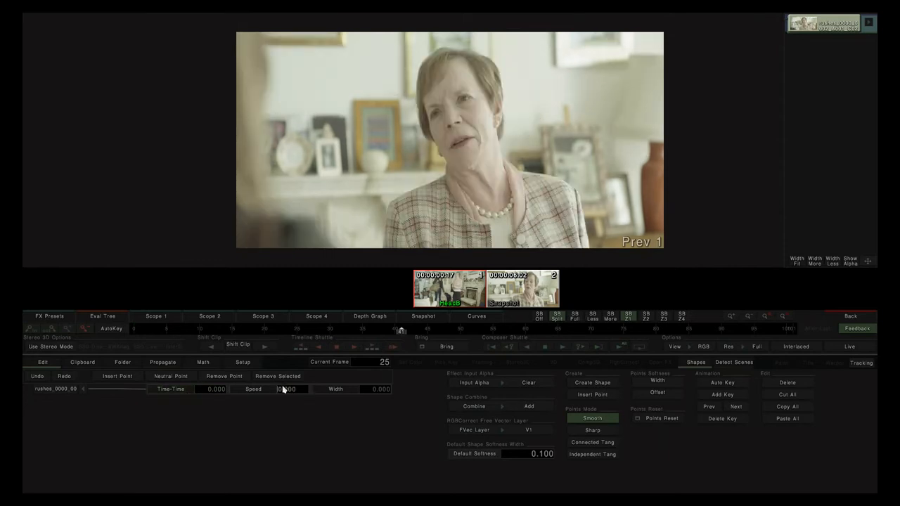
{"action": "type", "text": "2"}
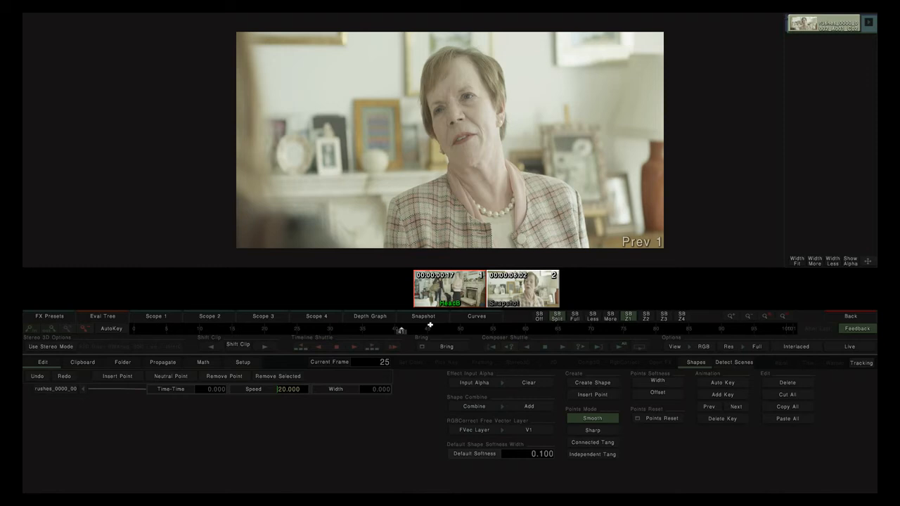
{"action": "left_click_drag", "start_coordinate": [400, 330], "coordinate": [57, 328]}
{"action": "left_click", "coordinate": [564, 348]}
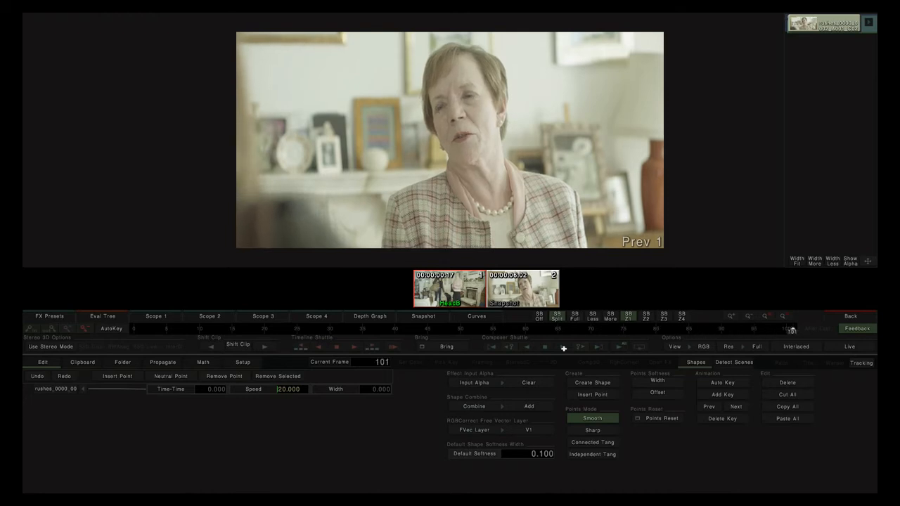
{"action": "left_click_drag", "start_coordinate": [795, 331], "coordinate": [61, 329]}
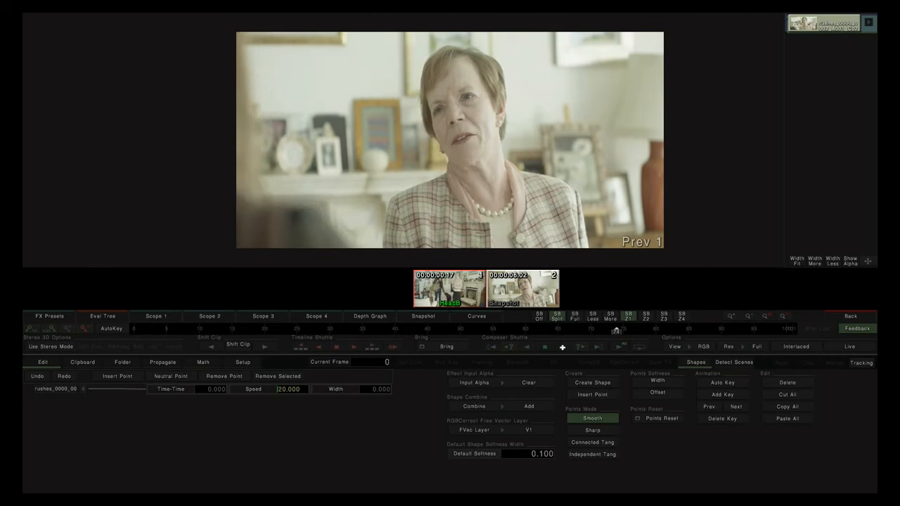
Return to the timeline and remove the timewarp from the rushes_0000_0002 clip.
{"action": "left_click", "coordinate": [850, 318]}
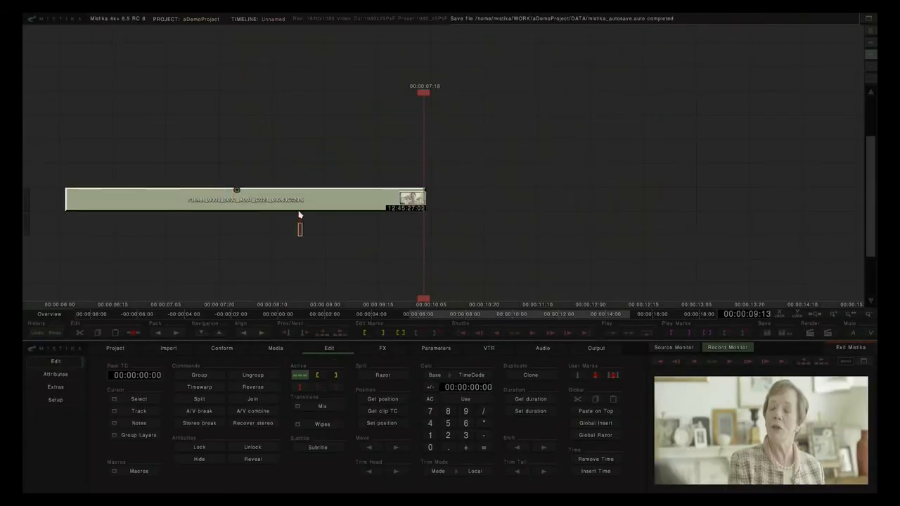
{"action": "left_click", "coordinate": [277, 190]}
{"action": "left_click_drag", "start_coordinate": [390, 172], "coordinate": [432, 169]}
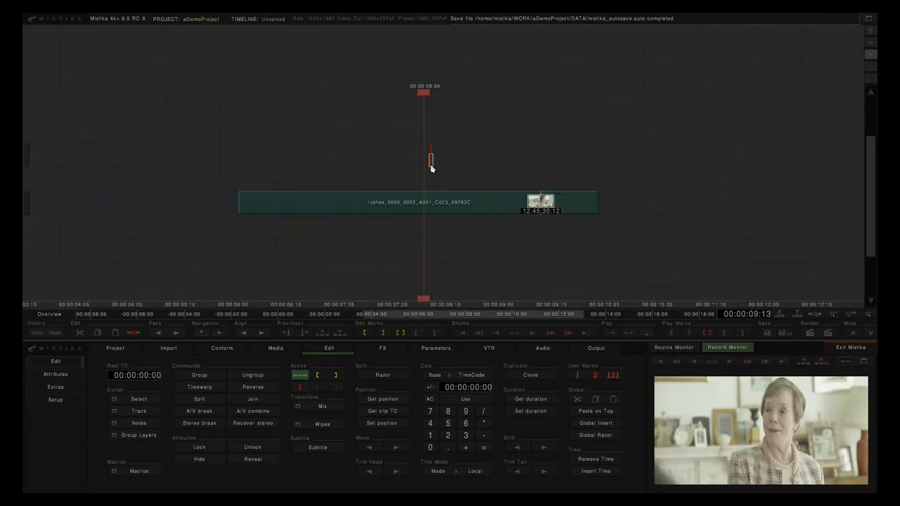
Add the TimeWarp image effect on top of the rushes_0000_0002 clip and open it in the effects editor.
{"action": "left_click", "coordinate": [442, 203]}
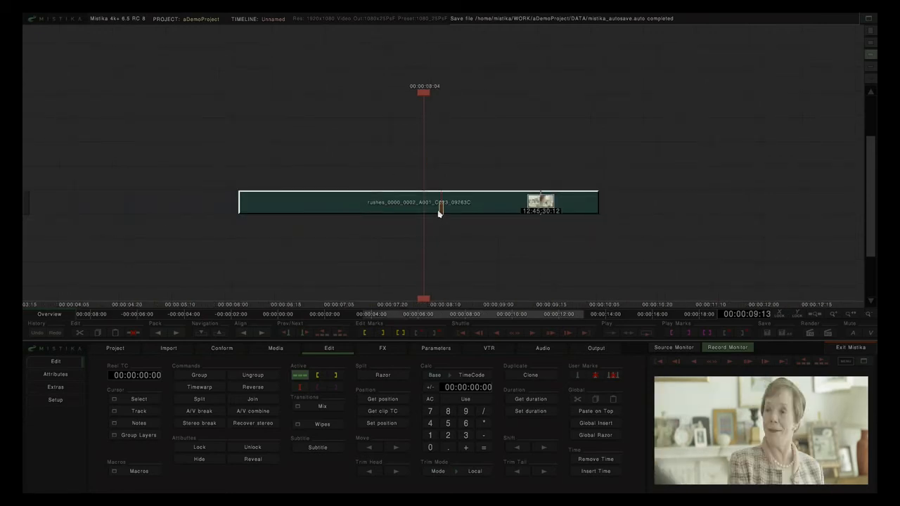
{"action": "left_click", "coordinate": [376, 350]}
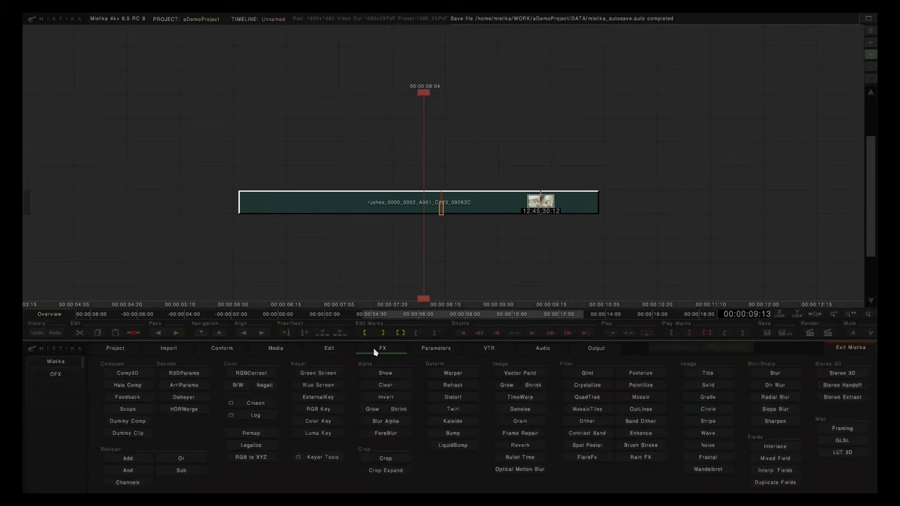
{"action": "left_click", "coordinate": [506, 398]}
{"action": "left_click", "coordinate": [471, 148]}
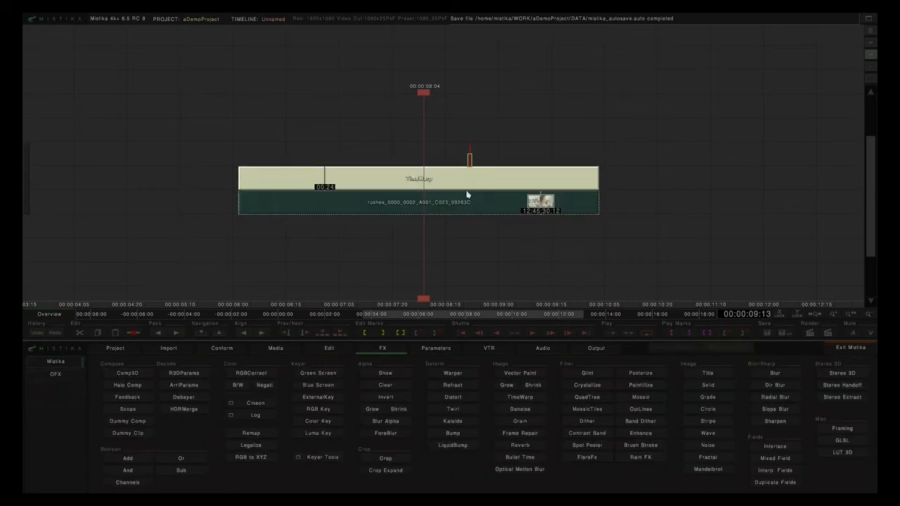
{"action": "double_click", "coordinate": [466, 185]}
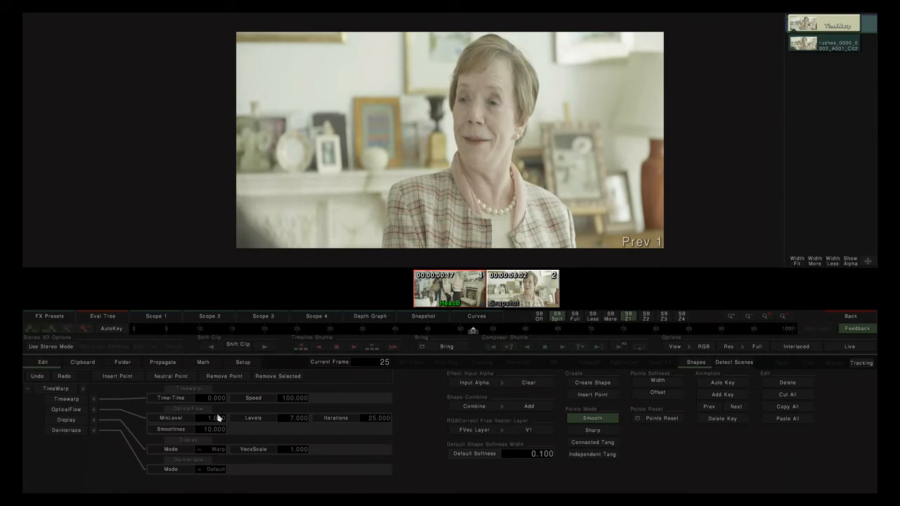
Set the TimeWarp effect's Speed to 20 and play and scrub the optical-flow slow motion.
{"action": "left_click", "coordinate": [180, 403]}
{"action": "left_click", "coordinate": [285, 401]}
{"action": "type", "text": "20"}
{"action": "key", "text": "Return"}
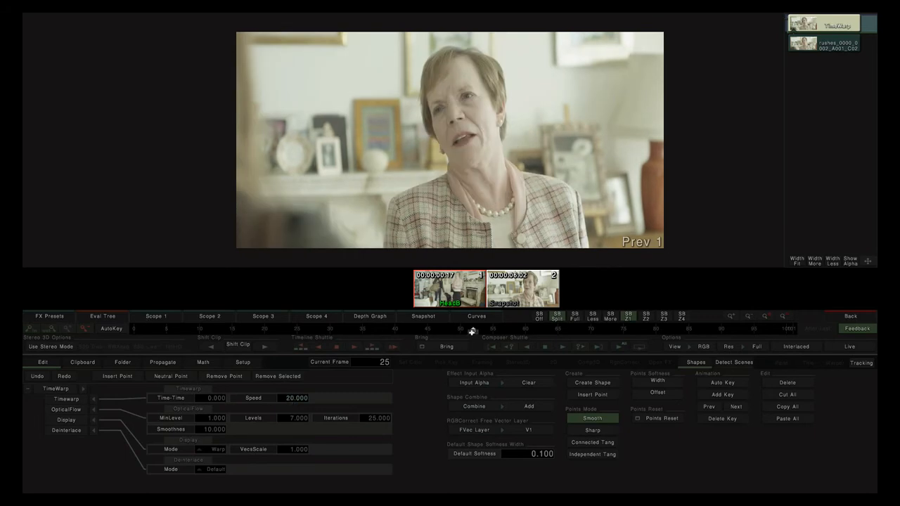
{"action": "left_click_drag", "start_coordinate": [472, 331], "coordinate": [101, 337]}
{"action": "left_click", "coordinate": [564, 346]}
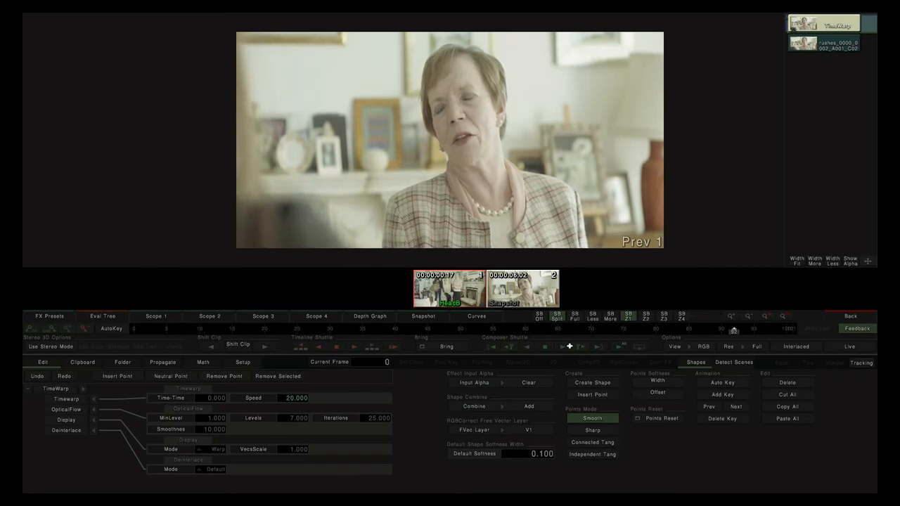
{"action": "left_click_drag", "start_coordinate": [796, 334], "coordinate": [416, 330]}
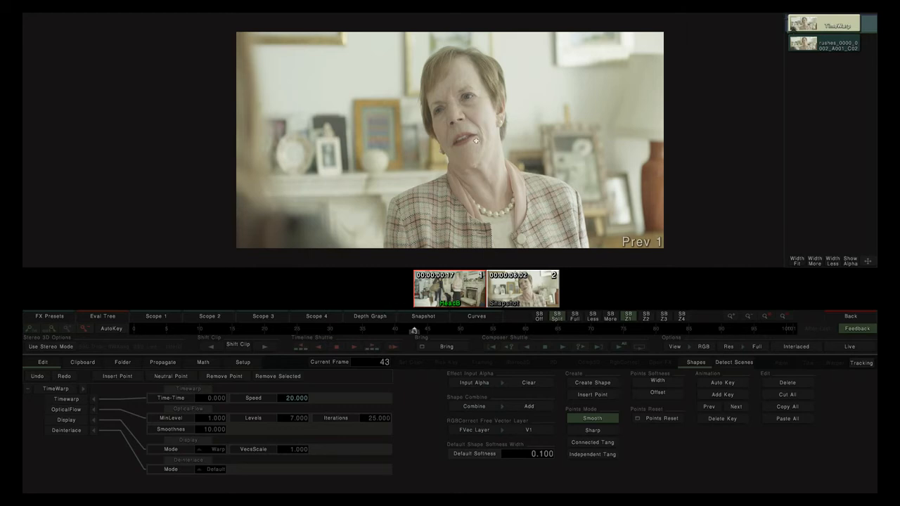
Examine the interpolated mouth movement in close-up by stepping frame by frame from frame 43 to 55.
{"action": "scroll", "coordinate": [469, 192], "scroll_direction": "up", "scroll_amount": 5}
{"action": "scroll", "coordinate": [466, 190], "scroll_direction": "up", "scroll_amount": 3}
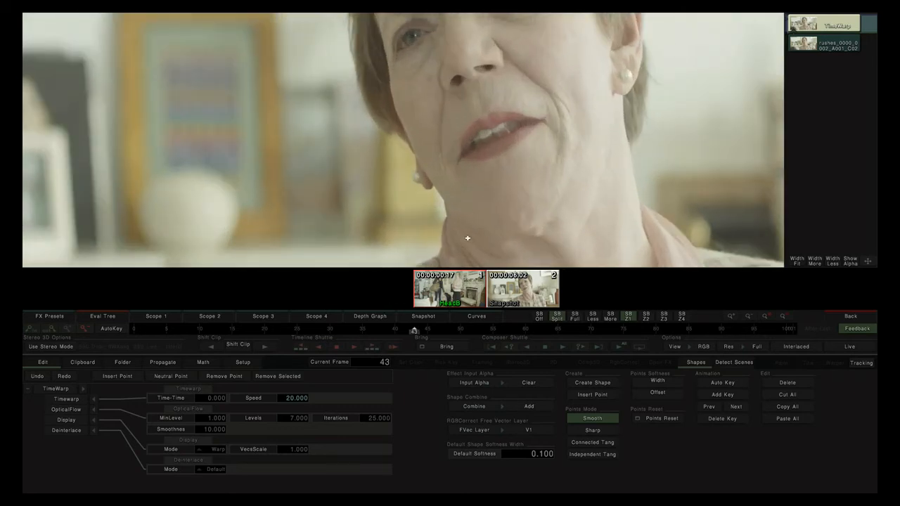
{"action": "key", "text": "Right"}
{"action": "key", "text": "Right"}
{"action": "key", "text": "Right"}
{"action": "key", "text": "Right"}
{"action": "key", "text": "Right"}
{"action": "key", "text": "Right"}
{"action": "key", "text": "Right"}
{"action": "key", "text": "Right"}
{"action": "key", "text": "Right"}
{"action": "key", "text": "Right"}
{"action": "key", "text": "Right"}
{"action": "key", "text": "Right"}
{"action": "key", "text": "Right"}
{"action": "key", "text": "Right"}
{"action": "key", "text": "Left"}
{"action": "key", "text": "Left"}
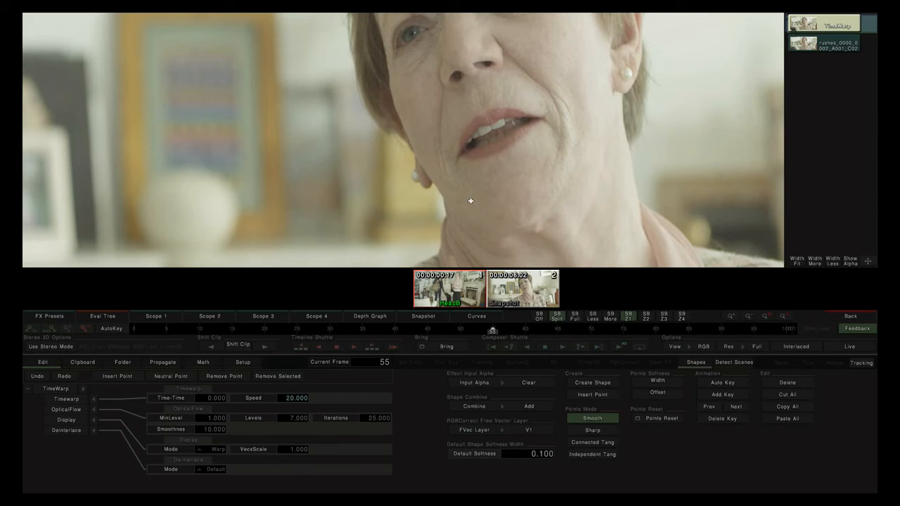
{"action": "scroll", "coordinate": [471, 202], "scroll_direction": "down", "scroll_amount": 10}
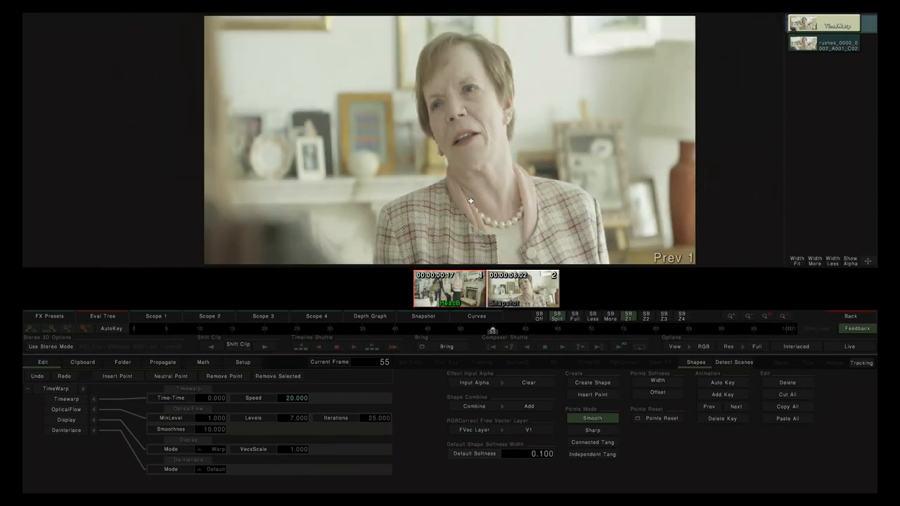
{"action": "scroll", "coordinate": [470, 201], "scroll_direction": "down", "scroll_amount": 2}
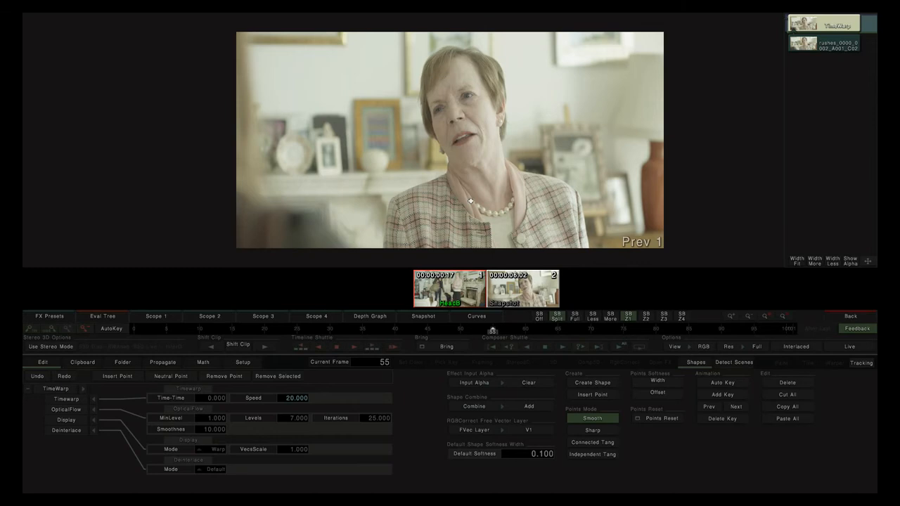
Display the TimeWarp effect's curves and compare the Time-Time and Speed curves.
{"action": "left_click", "coordinate": [477, 318]}
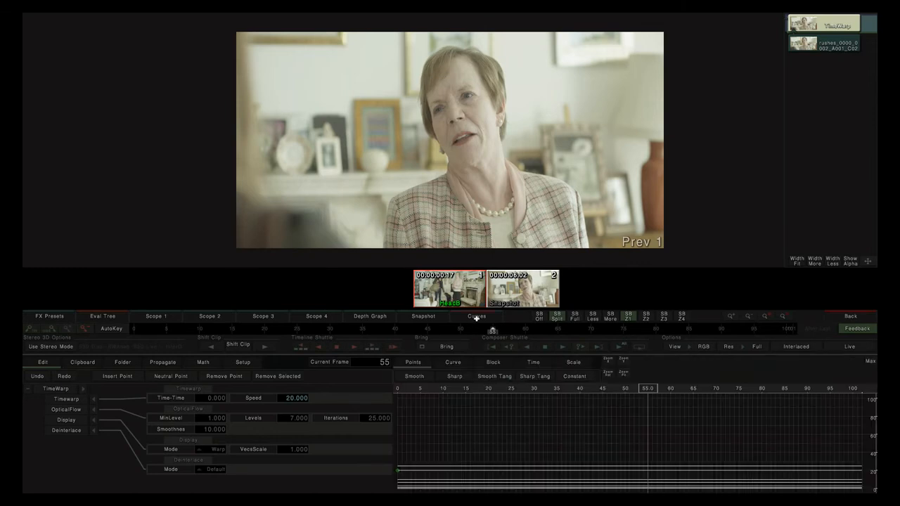
{"action": "left_click", "coordinate": [172, 400]}
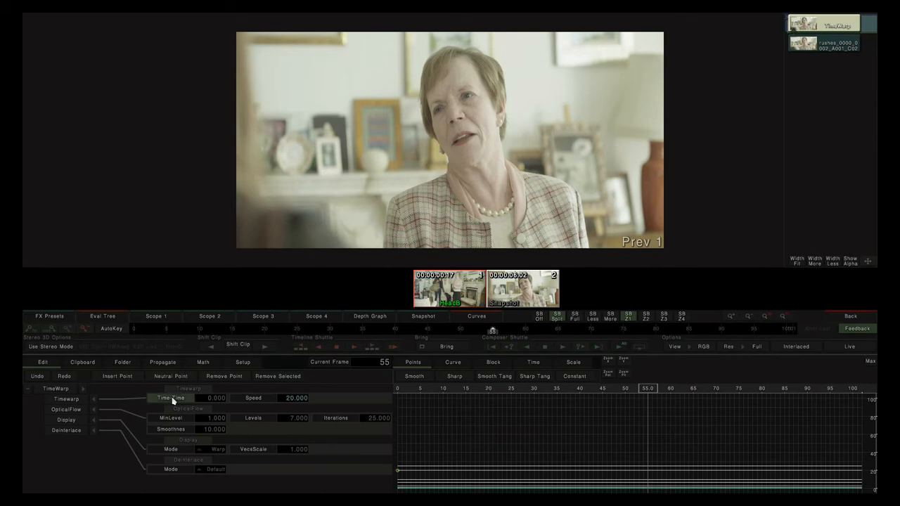
{"action": "left_click", "coordinate": [254, 399]}
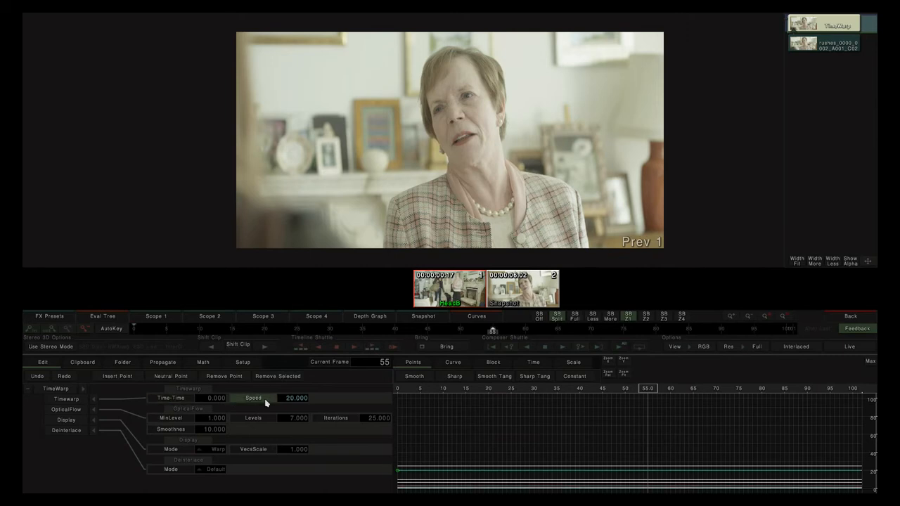
{"action": "left_click", "coordinate": [169, 399]}
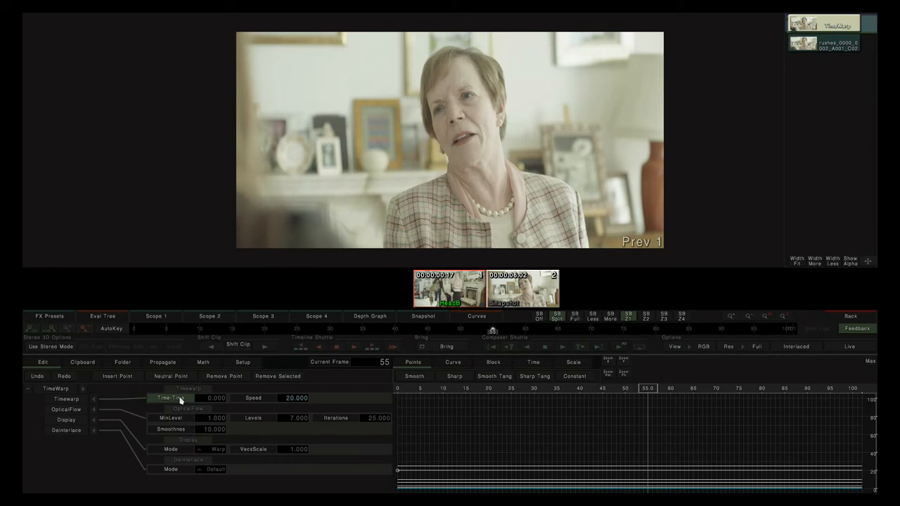
Collapse the OpticalFlow, Display, Deinterlace and Timewarp parameter groups of the TimeWarp effect.
{"action": "left_click", "coordinate": [93, 410]}
{"action": "left_click", "coordinate": [94, 420]}
{"action": "left_click", "coordinate": [92, 431]}
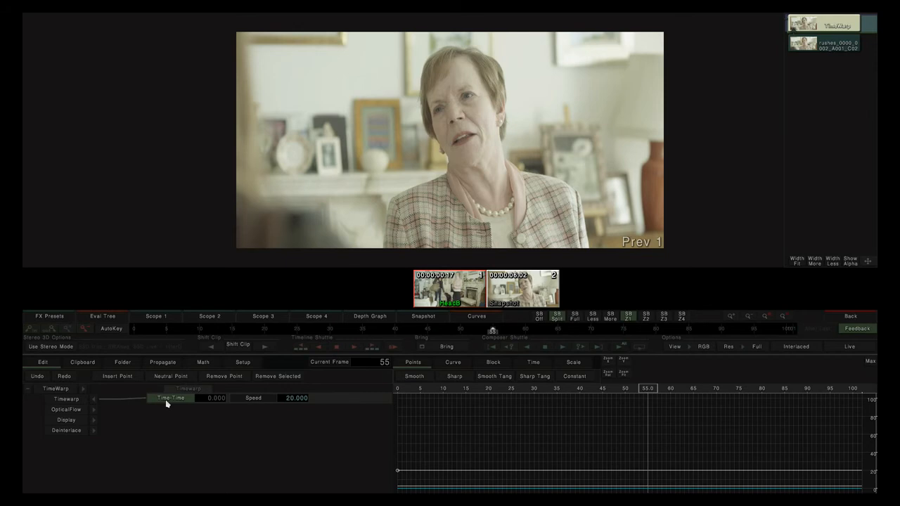
{"action": "left_click", "coordinate": [95, 401]}
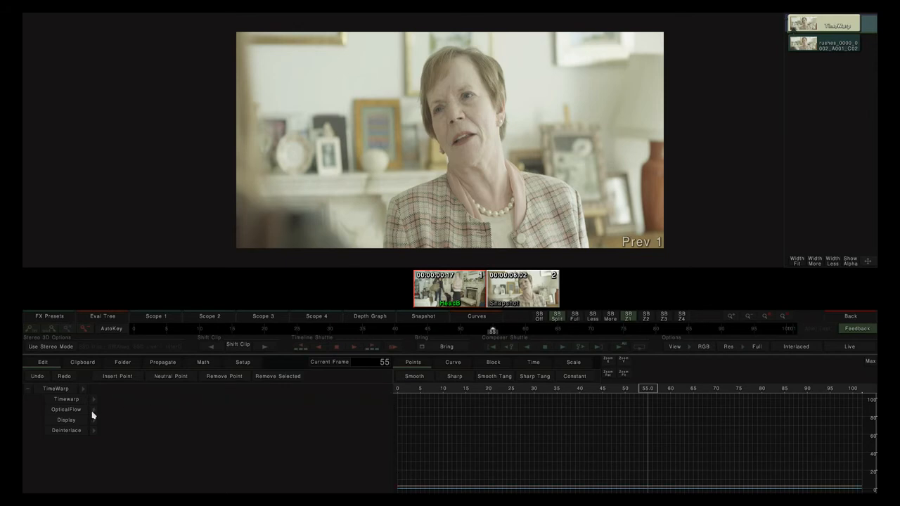
Show the OpticalFlow parameters, try a MinLevel of 2 and set it back to 1.
{"action": "left_click", "coordinate": [93, 411]}
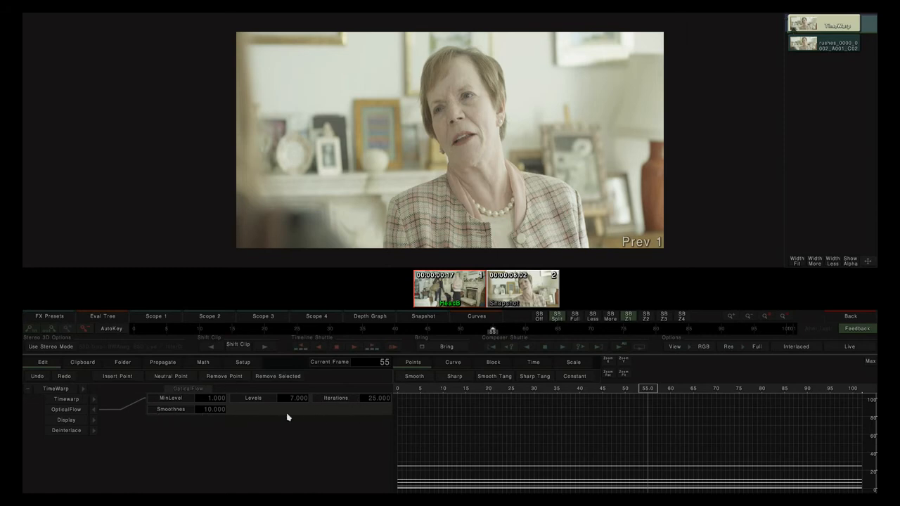
{"action": "left_click", "coordinate": [214, 399]}
{"action": "type", "text": "2"}
{"action": "type", "text": "1"}
Show the Display parameters, try the MixFrames mode and scrub back to frame 50.
{"action": "left_click", "coordinate": [94, 421]}
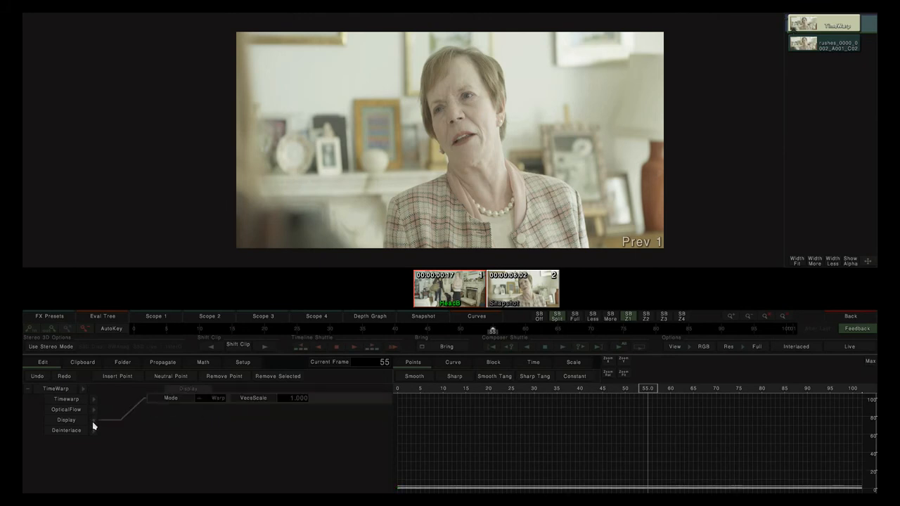
{"action": "left_click", "coordinate": [210, 404]}
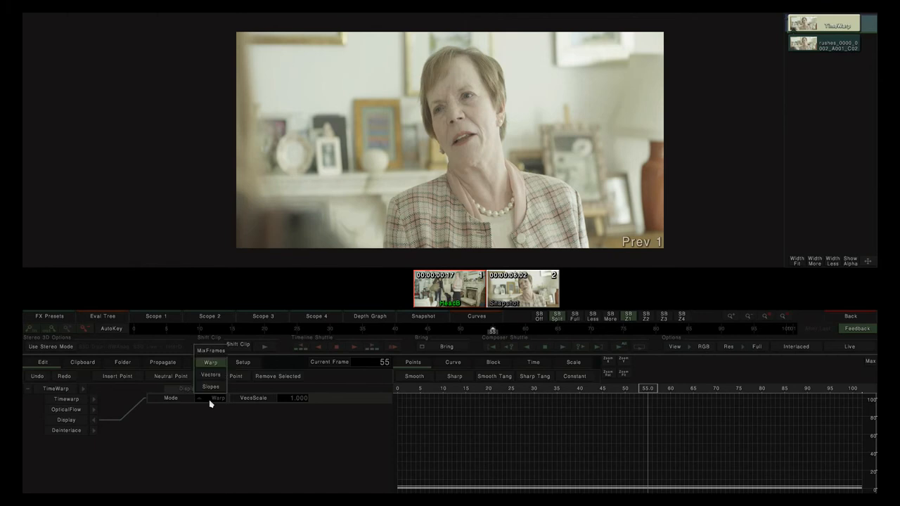
{"action": "left_click", "coordinate": [211, 350]}
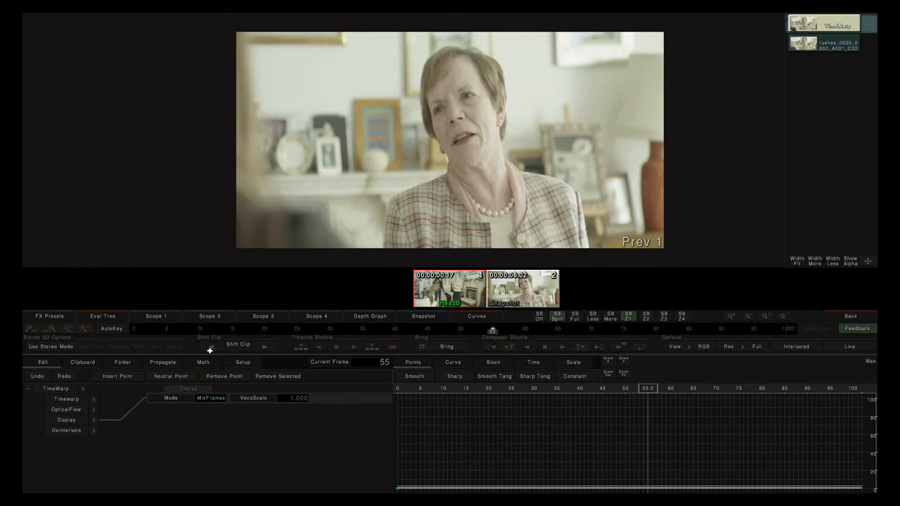
{"action": "mouse_move", "coordinate": [633, 396]}
{"action": "left_mouse_down"}
{"action": "mouse_move", "coordinate": [561, 400]}
{"action": "mouse_move", "coordinate": [657, 400]}
{"action": "mouse_move", "coordinate": [530, 399]}
{"action": "mouse_move", "coordinate": [671, 396]}
{"action": "mouse_move", "coordinate": [592, 396]}
{"action": "mouse_move", "coordinate": [625, 395]}
{"action": "left_mouse_up"}
Switch the Display mode to Vectors, set VecsScale to 5 and inspect the motion vectors in close-up back to frame 29.
{"action": "left_click", "coordinate": [217, 398]}
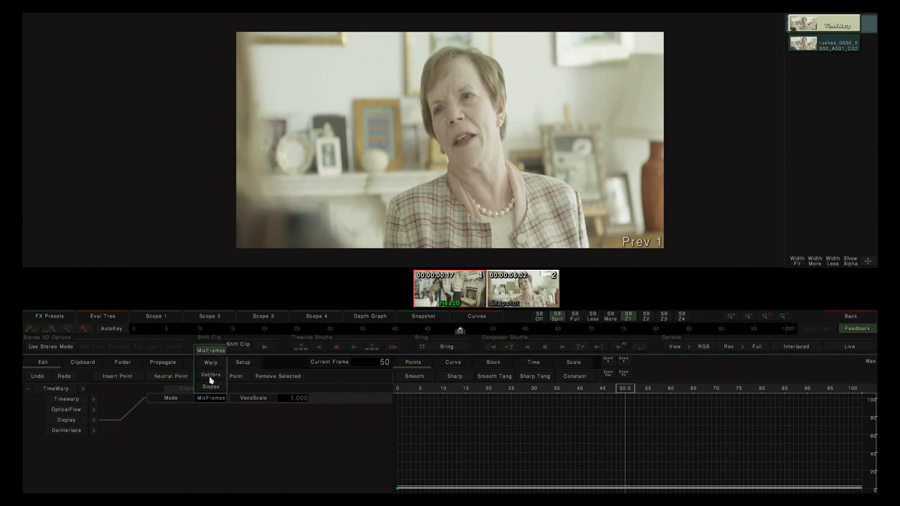
{"action": "left_click", "coordinate": [210, 376]}
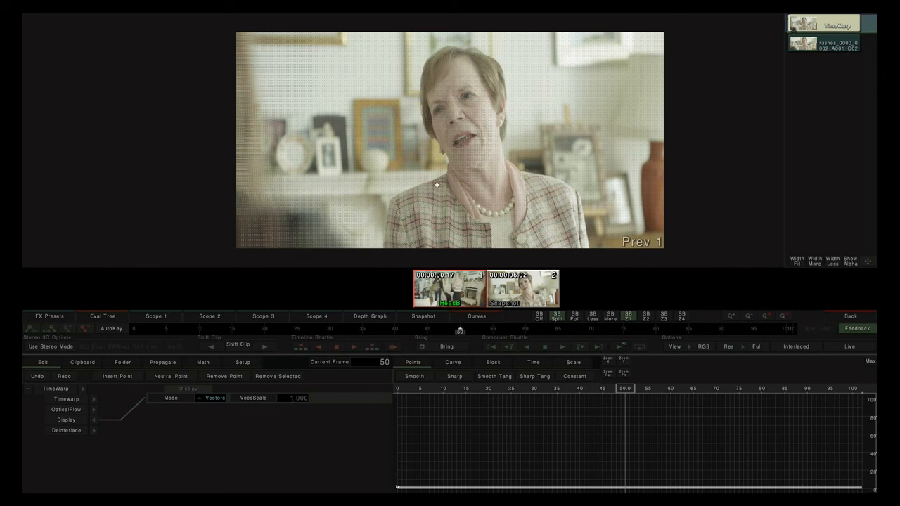
{"action": "scroll", "coordinate": [472, 176], "scroll_direction": "up", "scroll_amount": 2}
{"action": "scroll", "coordinate": [472, 177], "scroll_direction": "up", "scroll_amount": 4}
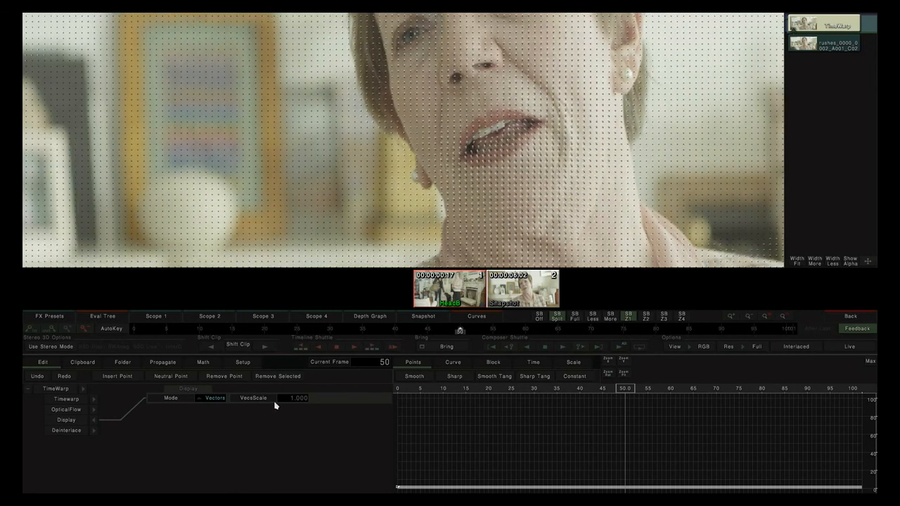
{"action": "left_click_drag", "start_coordinate": [282, 399], "coordinate": [305, 400]}
{"action": "mouse_move", "coordinate": [626, 392]}
{"action": "left_mouse_down"}
{"action": "mouse_move", "coordinate": [578, 394]}
{"action": "mouse_move", "coordinate": [689, 397]}
{"action": "mouse_move", "coordinate": [500, 394]}
{"action": "mouse_move", "coordinate": [633, 397]}
{"action": "mouse_move", "coordinate": [529, 396]}
{"action": "left_mouse_up"}
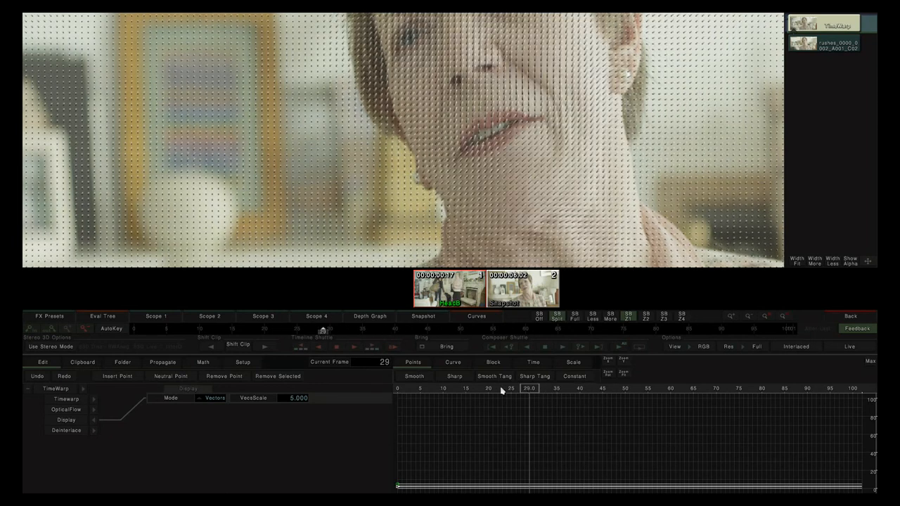
Try the Slopes display mode and scrub the motion colour map to frame 40.
{"action": "left_click", "coordinate": [215, 399]}
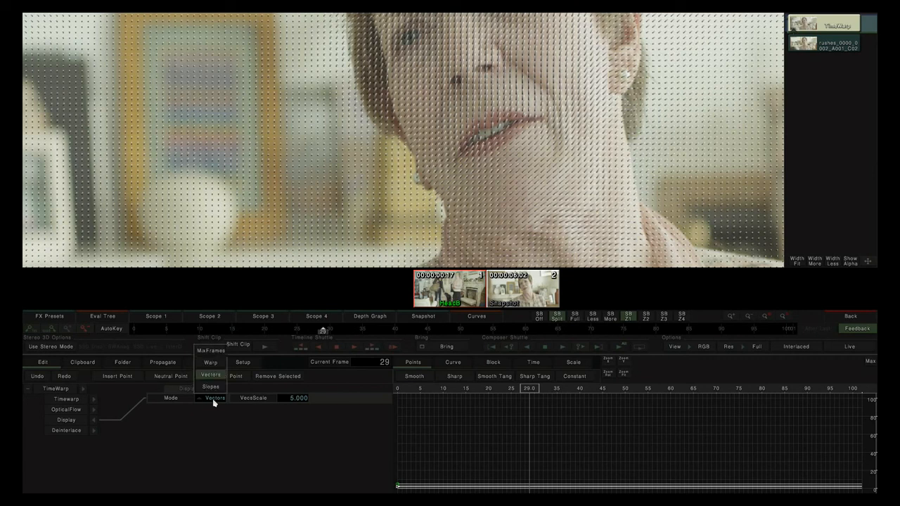
{"action": "left_click", "coordinate": [211, 388]}
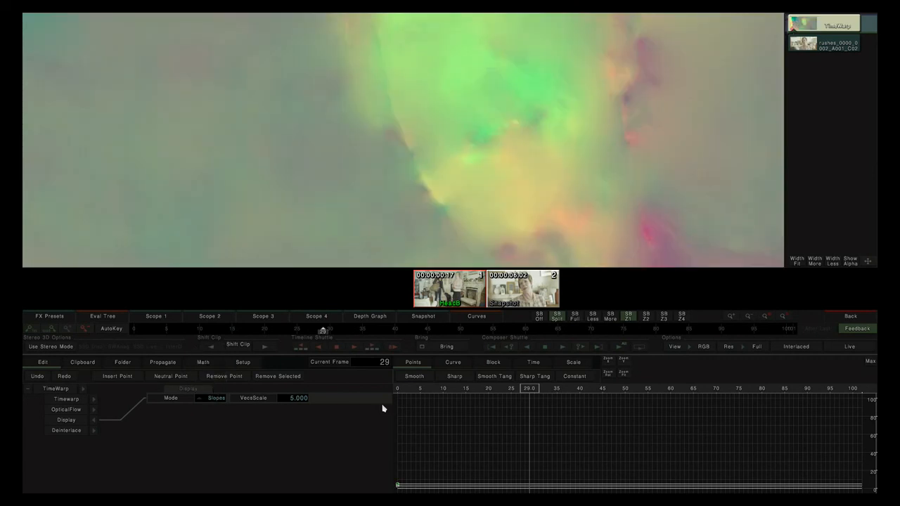
{"action": "left_click_drag", "start_coordinate": [541, 394], "coordinate": [579, 398]}
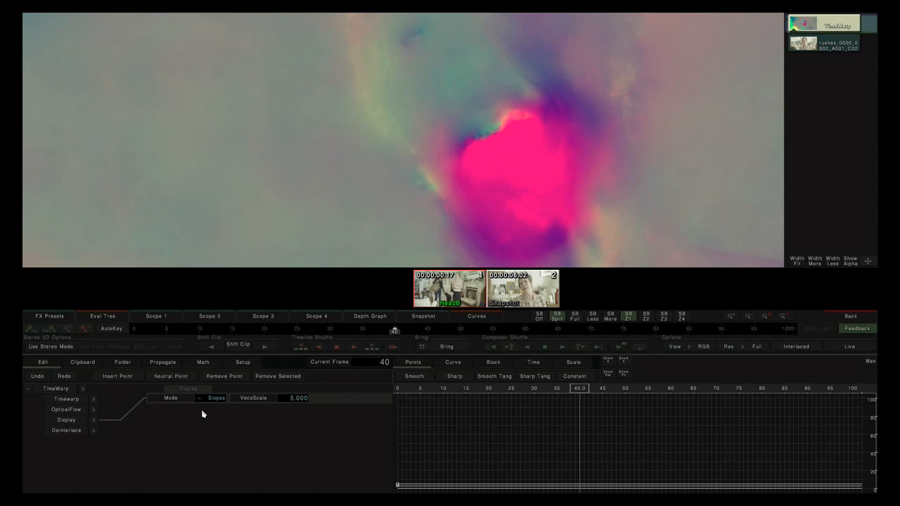
Set the Display mode back to Warp and collapse the Display parameters.
{"action": "left_click", "coordinate": [218, 399]}
{"action": "left_click", "coordinate": [218, 369]}
{"action": "left_click", "coordinate": [93, 422]}
Look at the mode choices in the TimeWarp effect's Deinterlace parameters, keeping Default.
{"action": "left_click", "coordinate": [93, 431]}
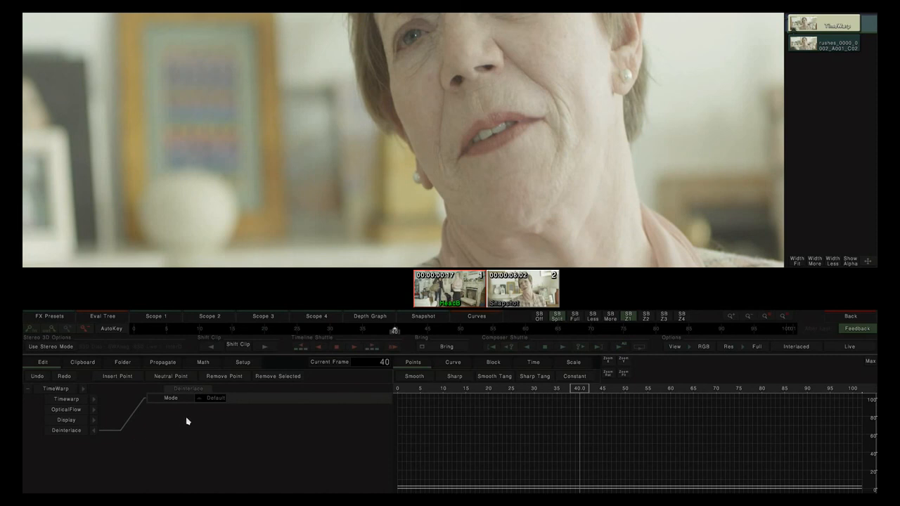
{"action": "left_click", "coordinate": [212, 398]}
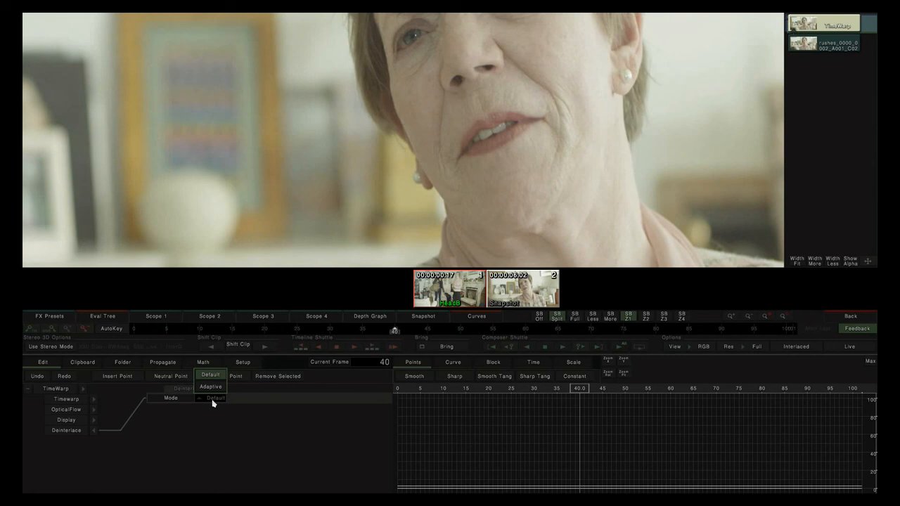
{"action": "left_click", "coordinate": [94, 430]}
Return to the timeline and extend only the rushes_0000_0002 clip's tail past the TimeWarp effect to about 00:00:12:07.
{"action": "left_click", "coordinate": [841, 319]}
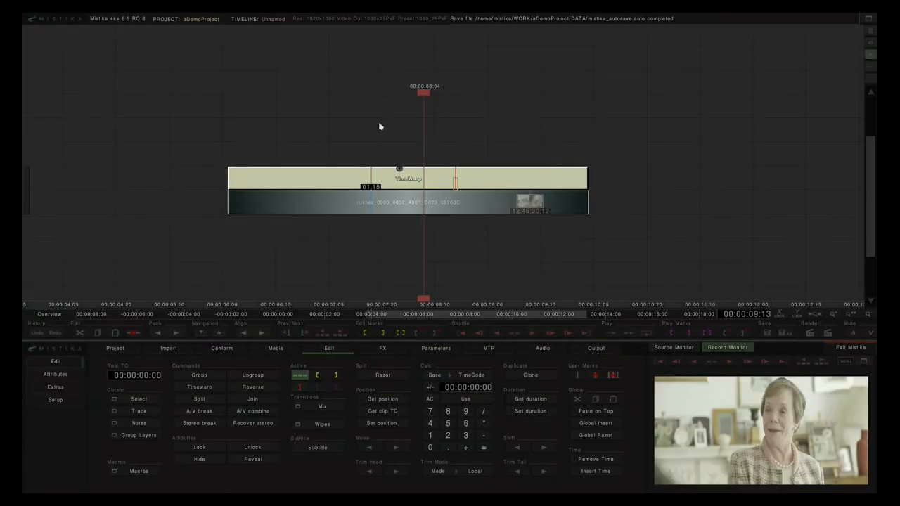
{"action": "left_click", "coordinate": [398, 139]}
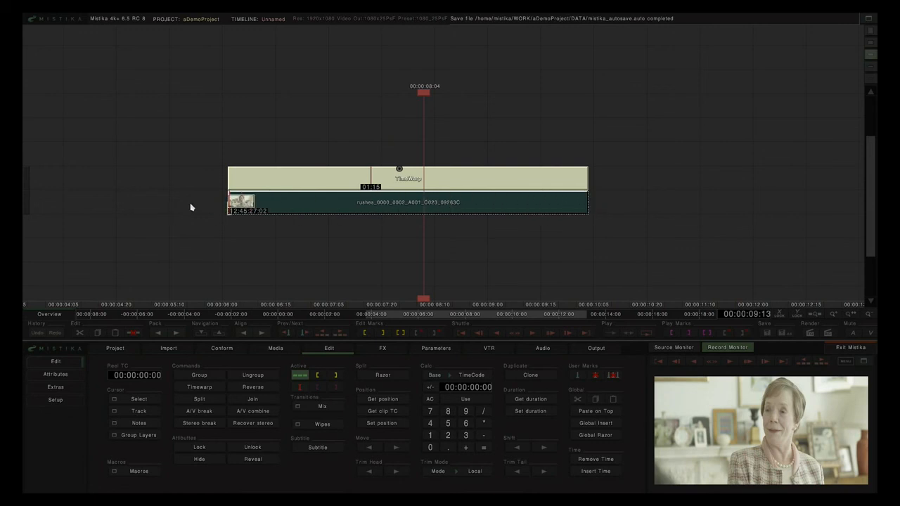
{"action": "left_click", "coordinate": [276, 181]}
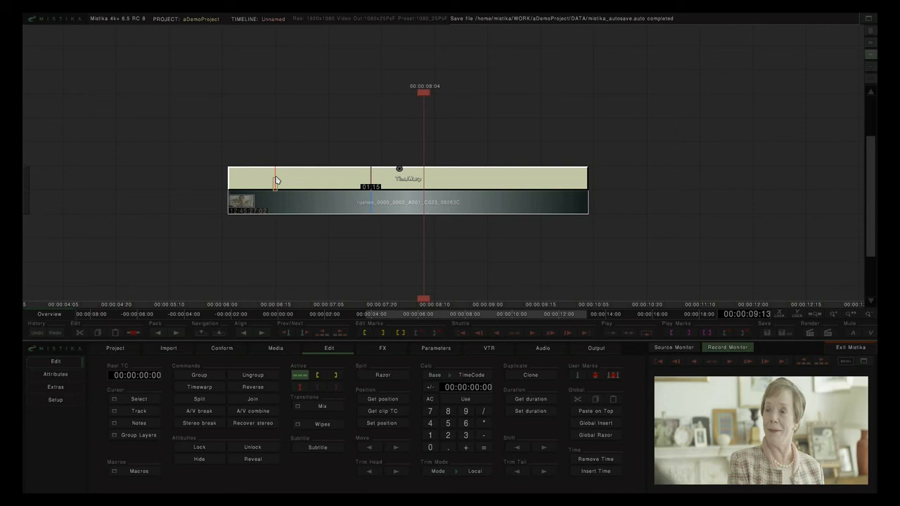
{"action": "left_click", "coordinate": [240, 204]}
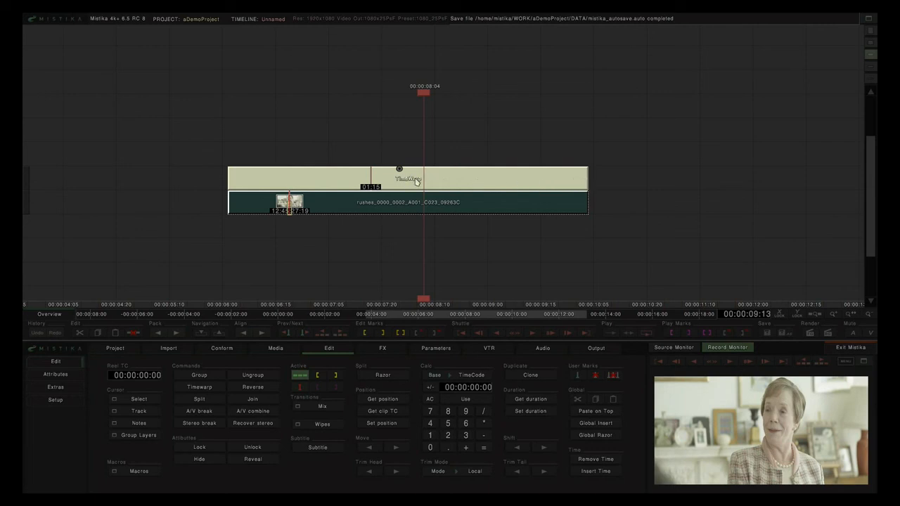
{"action": "left_click_drag", "start_coordinate": [670, 212], "coordinate": [776, 209]}
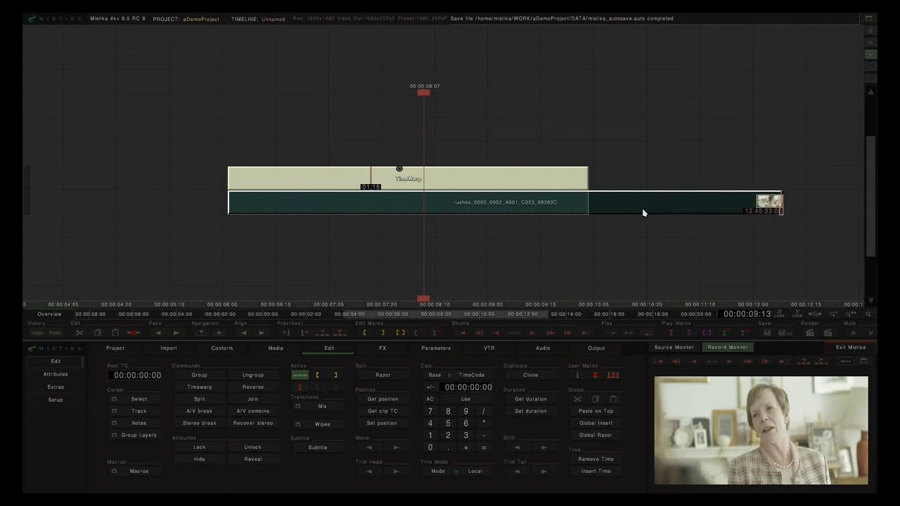